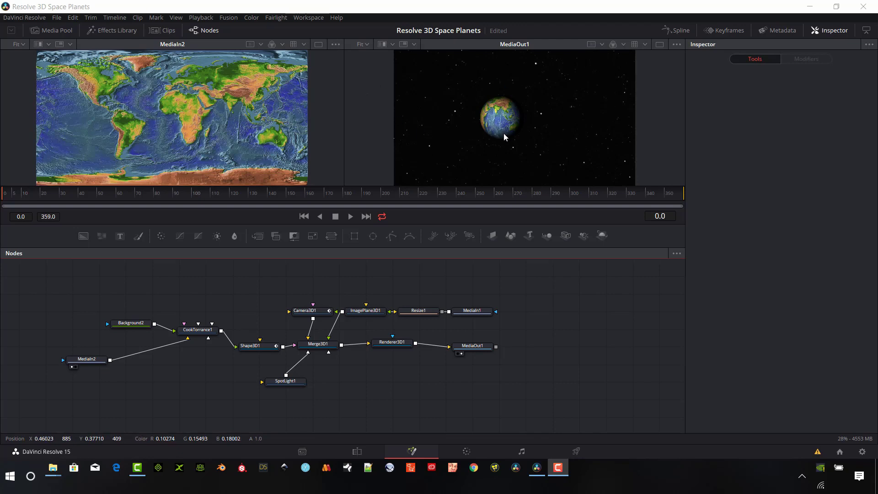
- Delete the Resize1 node so MediaIn1 connects directly to ImagePlane3D1
{"action": "scroll", "coordinate": [501, 129], "scroll_direction": "up", "scroll_amount": 5}
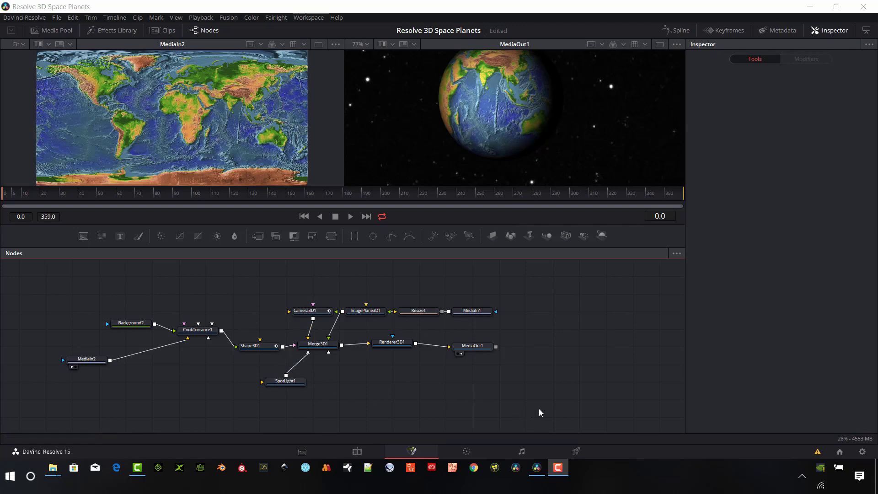
{"action": "left_click_drag", "start_coordinate": [565, 409], "coordinate": [64, 282]}
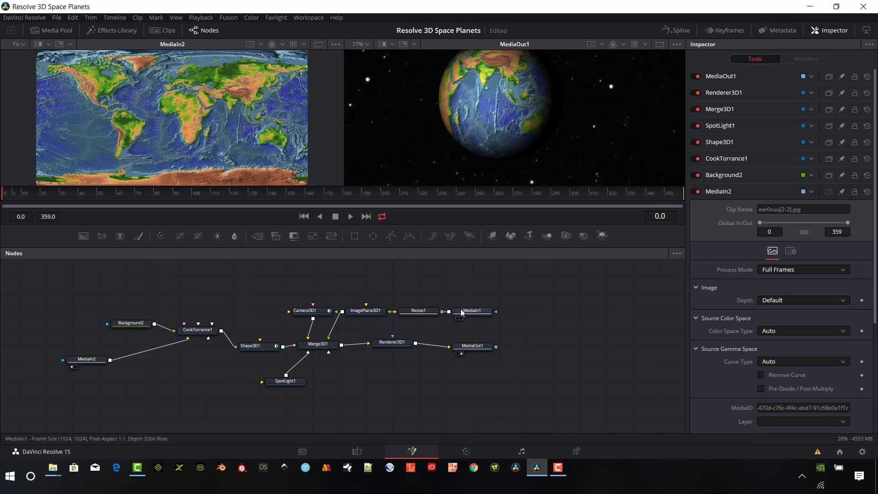
{"action": "left_click_drag", "start_coordinate": [418, 310], "coordinate": [382, 280]}
{"action": "left_click", "coordinate": [383, 284]}
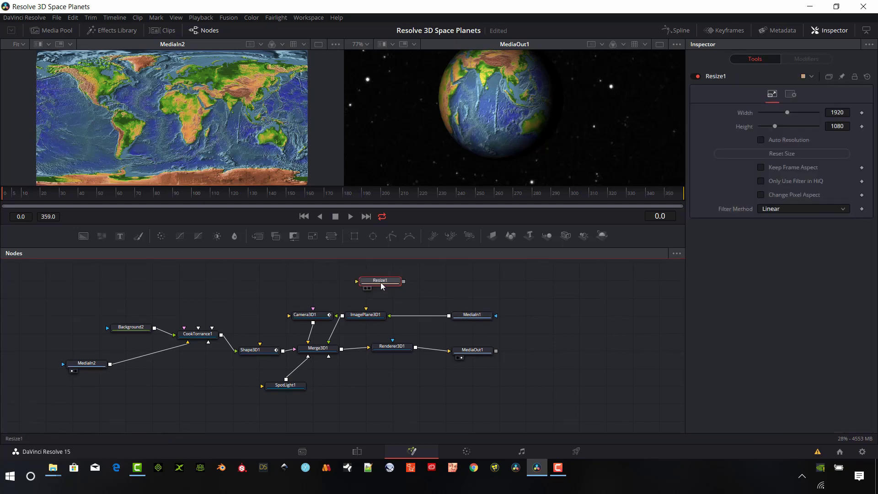
{"action": "key", "text": "Delete"}
{"action": "left_click_drag", "start_coordinate": [472, 315], "coordinate": [411, 293]}
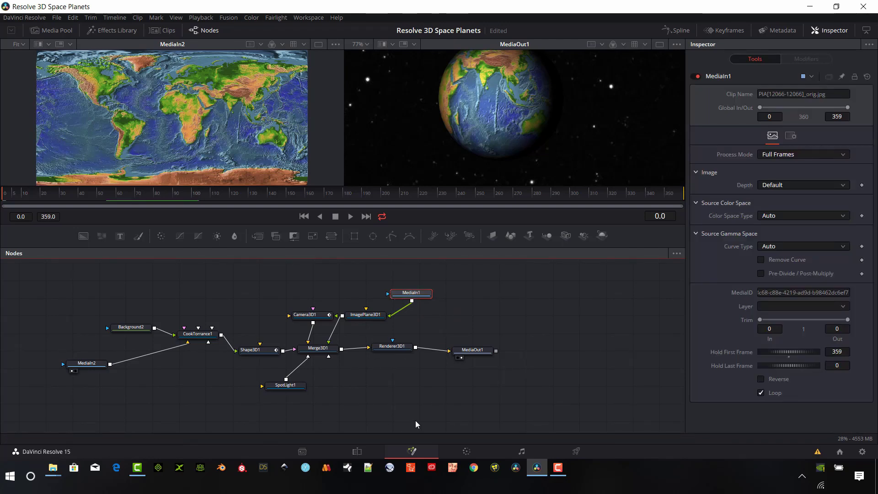
- Select and copy all the Earth scene nodes, then launch Fusion 9 from the taskbar
{"action": "left_click_drag", "start_coordinate": [415, 420], "coordinate": [76, 287]}
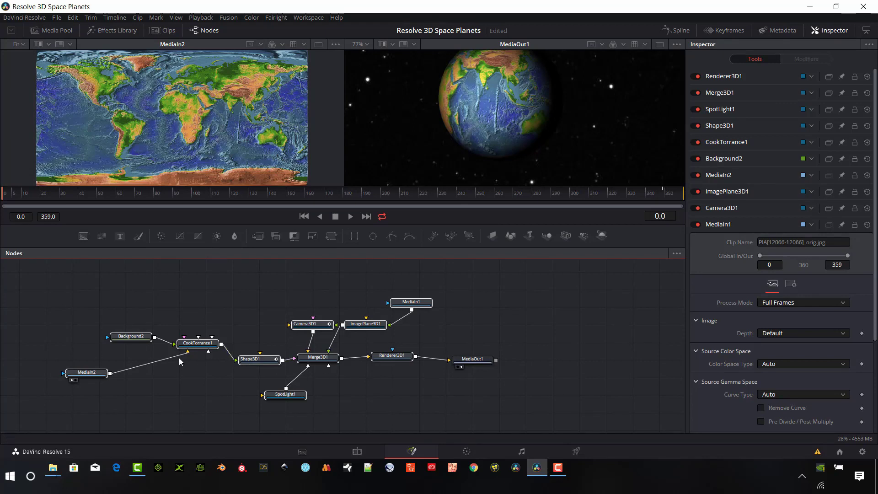
{"action": "left_click", "coordinate": [136, 342]}
{"action": "right_click", "coordinate": [136, 340]}
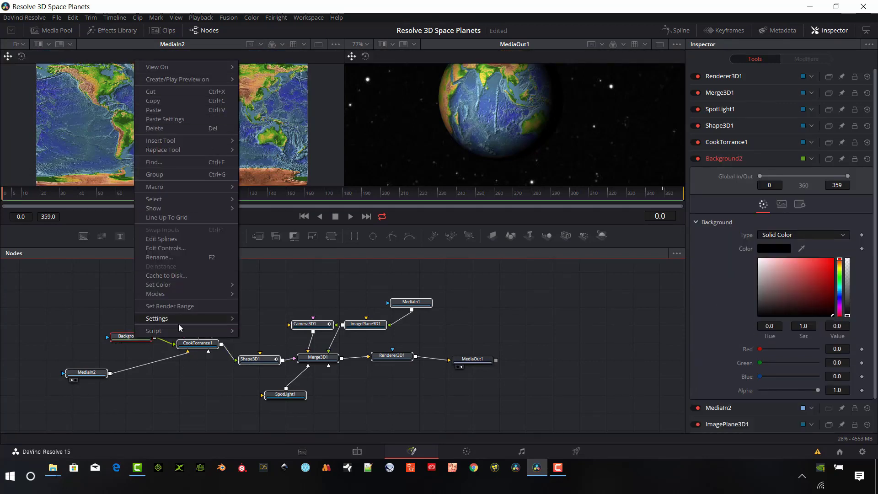
{"action": "left_click", "coordinate": [168, 118]}
{"action": "right_click", "coordinate": [495, 467]}
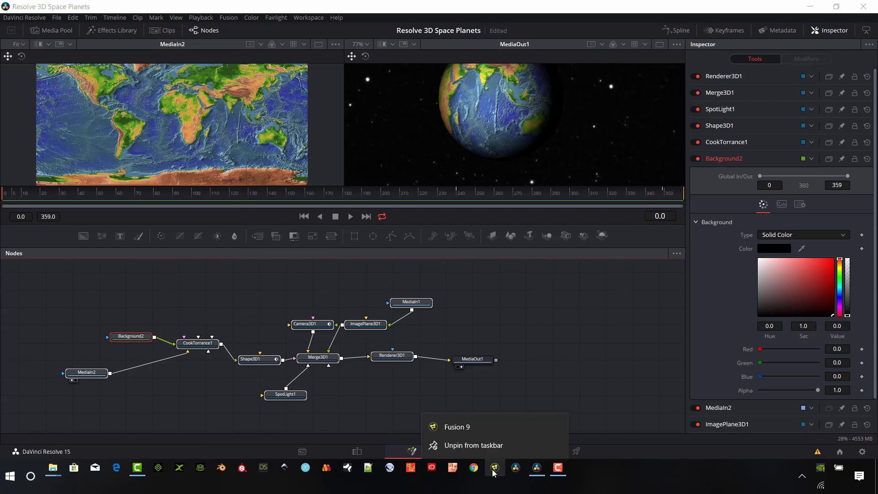
- Start Fusion 9 and paste the copied Earth node tree, dismissing the unknown tool warning
{"action": "left_click", "coordinate": [467, 430]}
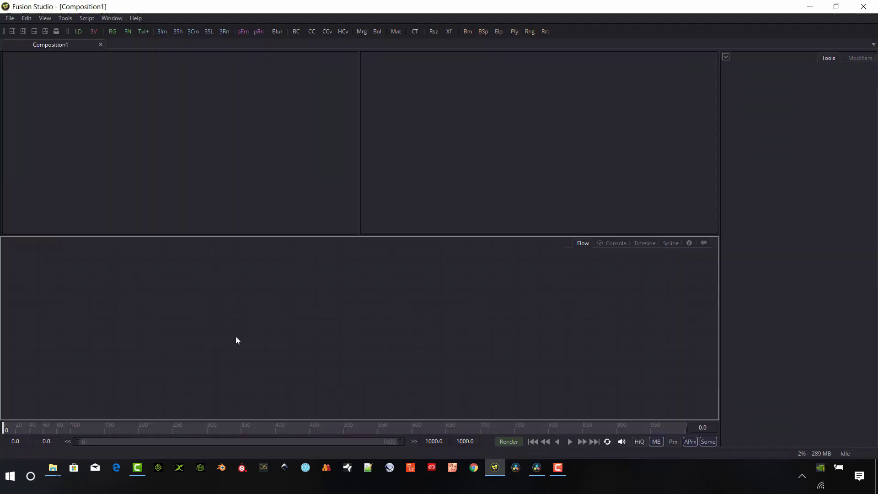
{"action": "right_click", "coordinate": [185, 345]}
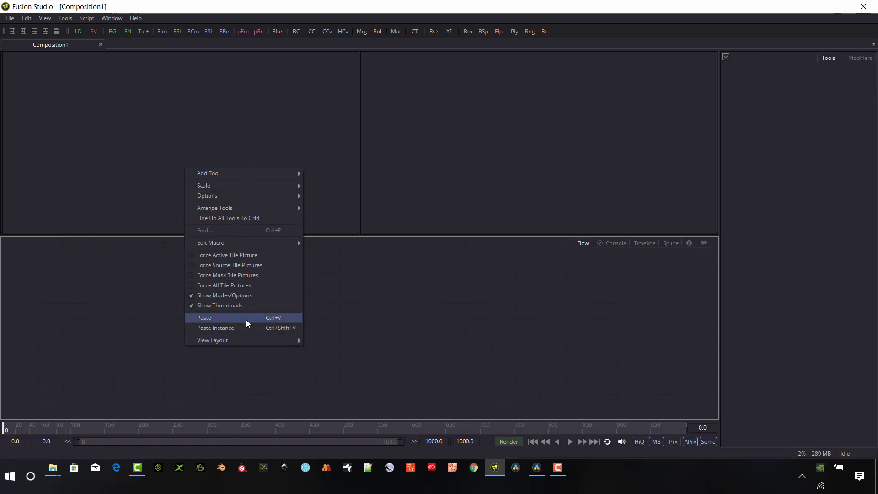
{"action": "left_click", "coordinate": [234, 322]}
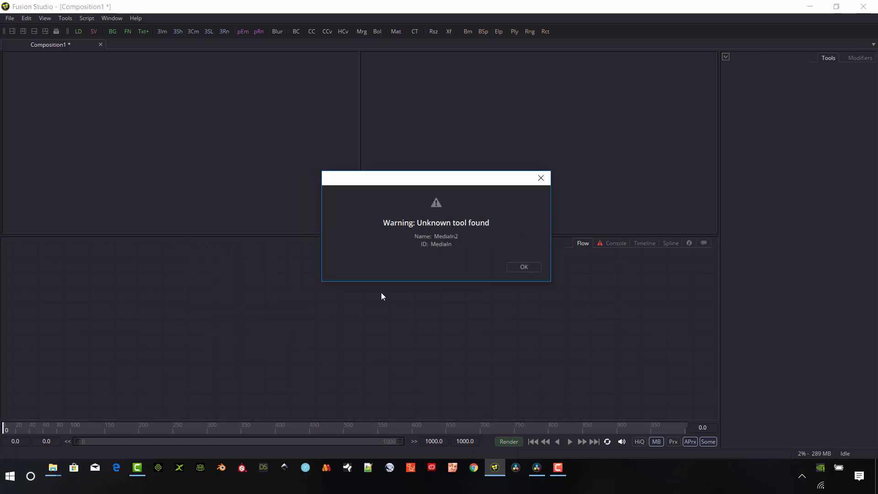
{"action": "left_click", "coordinate": [524, 267]}
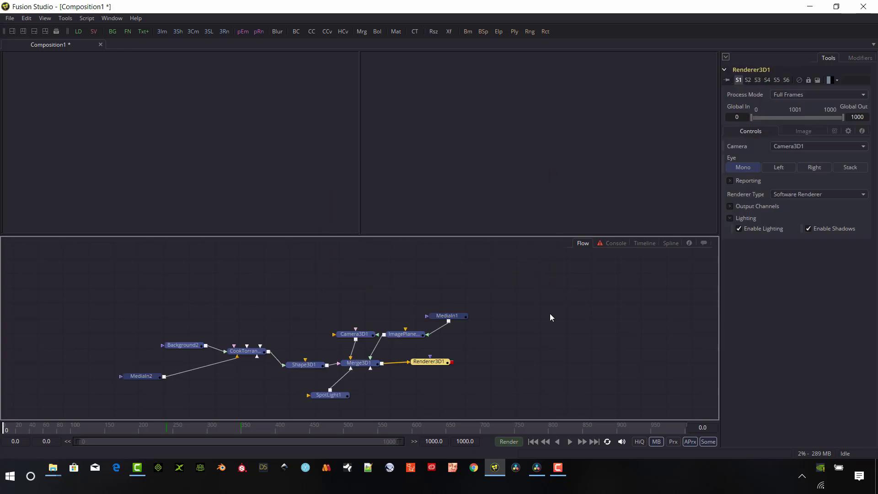
{"action": "left_click", "coordinate": [221, 319]}
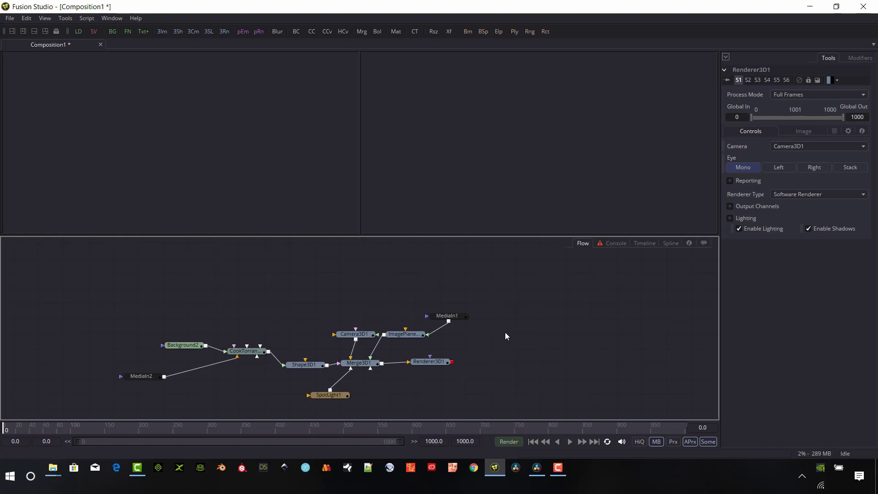
- Disconnect MediaIn2 from CookTorrance1 and delete the MediaIn2 node
{"action": "left_click_drag", "start_coordinate": [237, 358], "coordinate": [242, 362]}
{"action": "left_click", "coordinate": [239, 356]}
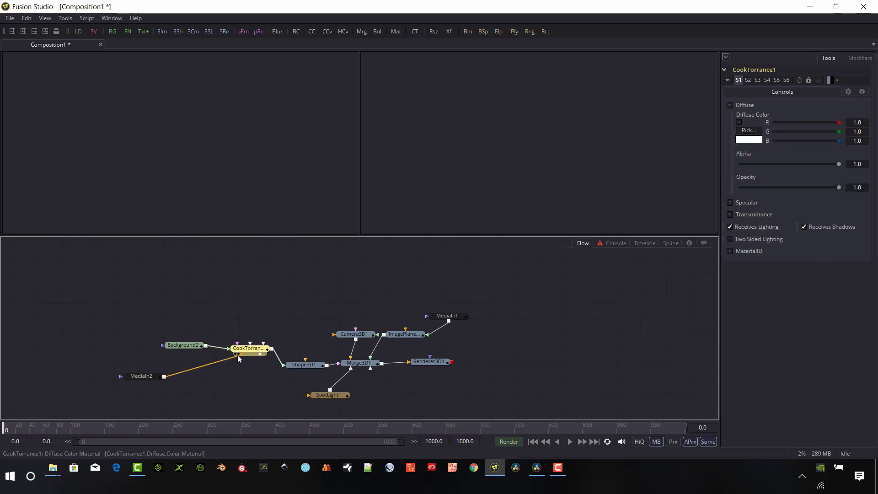
{"action": "left_click_drag", "start_coordinate": [241, 355], "coordinate": [249, 373]}
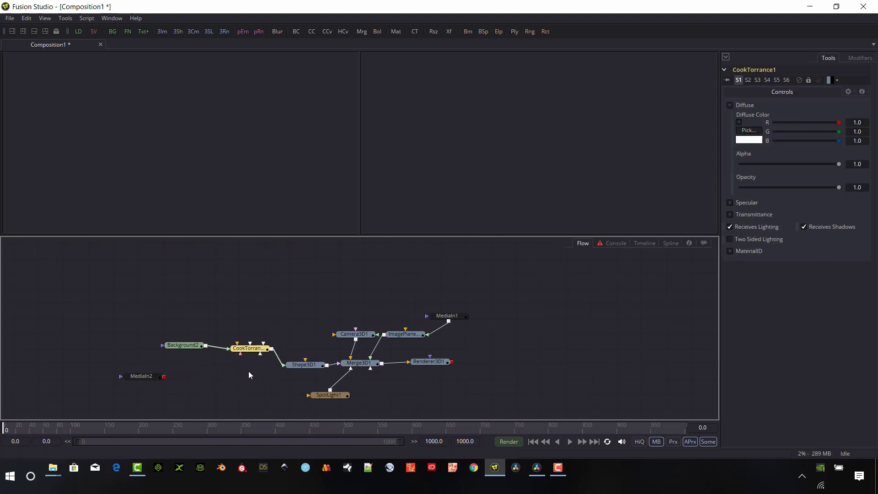
{"action": "left_click", "coordinate": [144, 375]}
{"action": "key", "text": "Delete"}
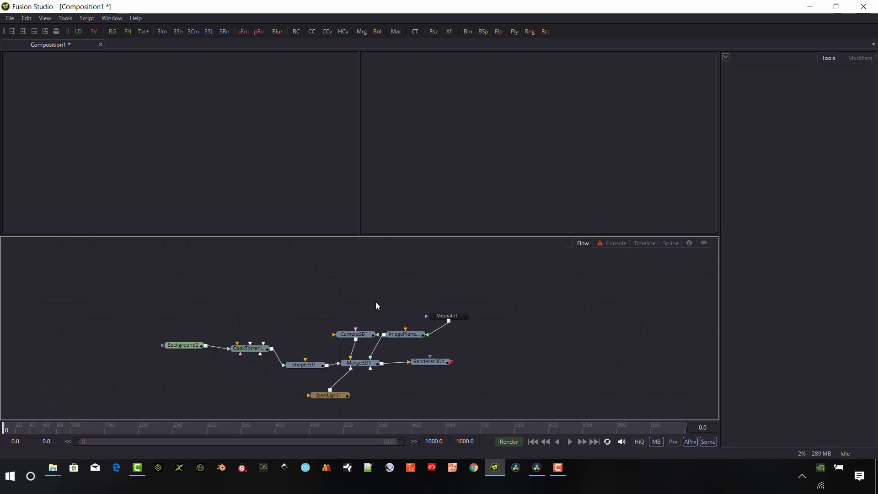
{"action": "left_click", "coordinate": [449, 318]}
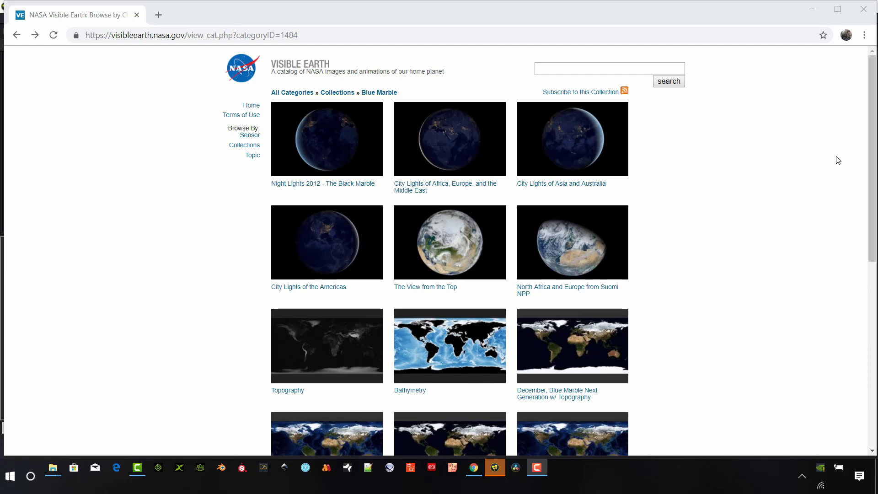
- Download land_shallow_topo_8192.tif from the Land Surface, Shallow Water page on gallery page 3
{"action": "left_click", "coordinate": [873, 140]}
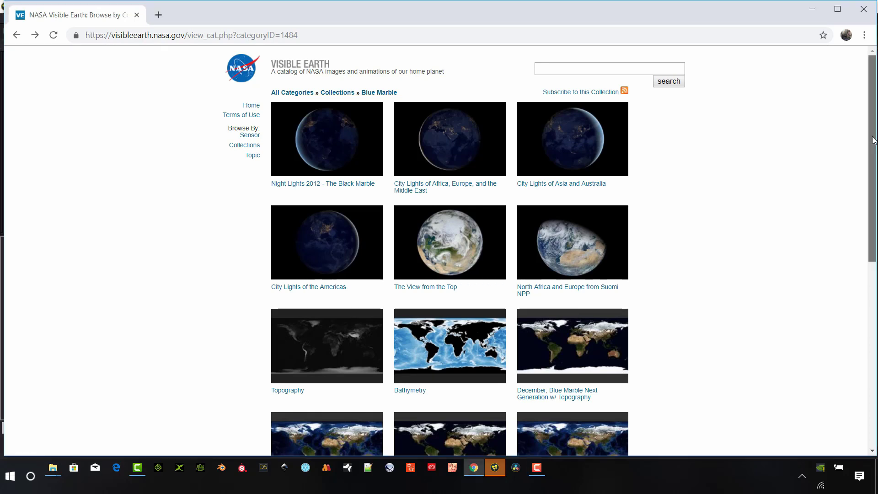
{"action": "left_click_drag", "start_coordinate": [873, 140], "coordinate": [873, 326]}
{"action": "left_click", "coordinate": [486, 385]}
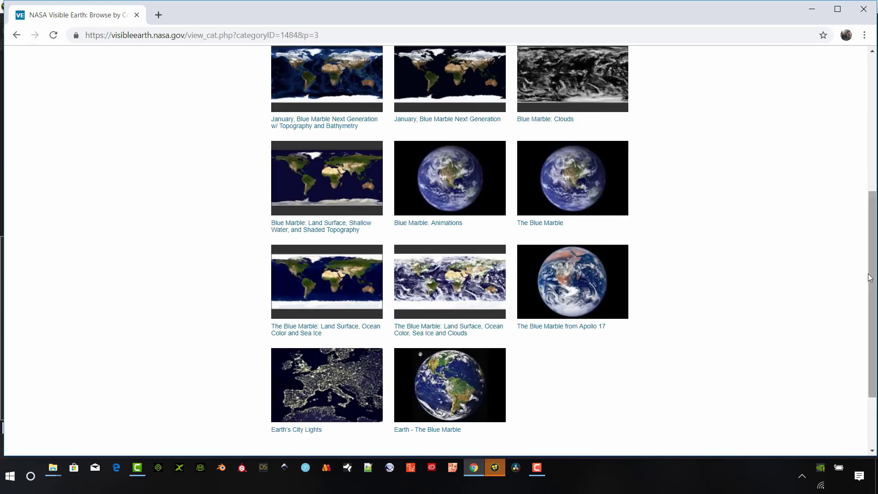
{"action": "scroll", "coordinate": [754, 256], "scroll_direction": "down", "scroll_amount": 1}
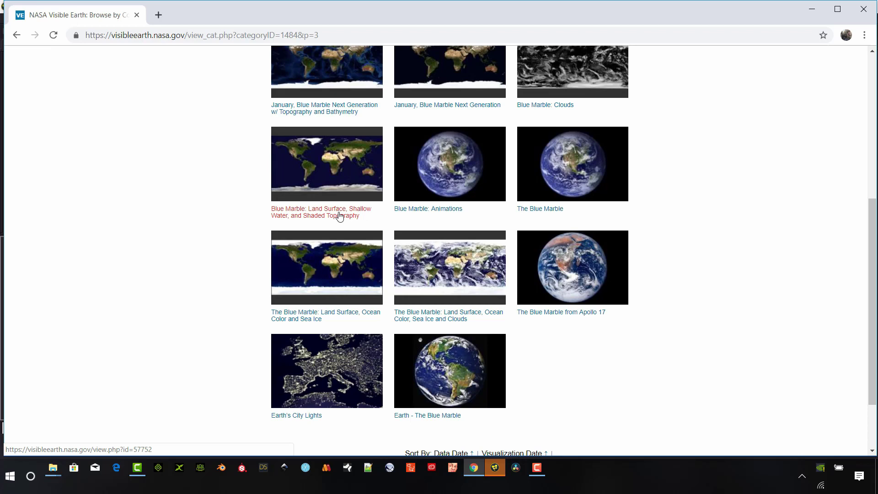
{"action": "left_click", "coordinate": [338, 215]}
{"action": "scroll", "coordinate": [313, 240], "scroll_direction": "down", "scroll_amount": 2}
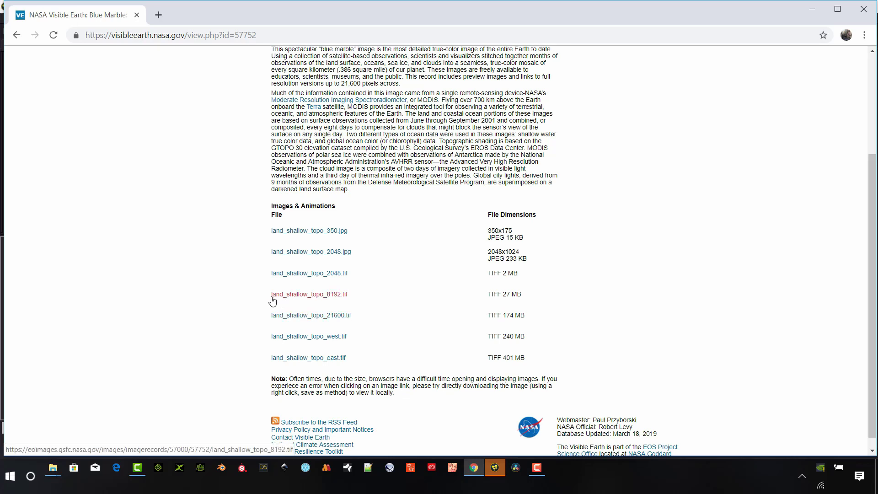
{"action": "left_click", "coordinate": [304, 300]}
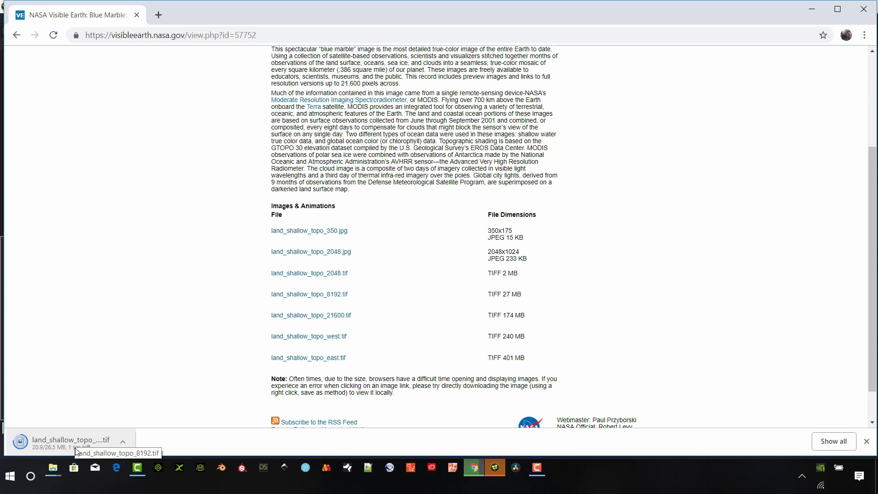
- Return to the gallery and open the Blue Marble: Clouds image page
{"action": "key", "text": "alt+Left"}
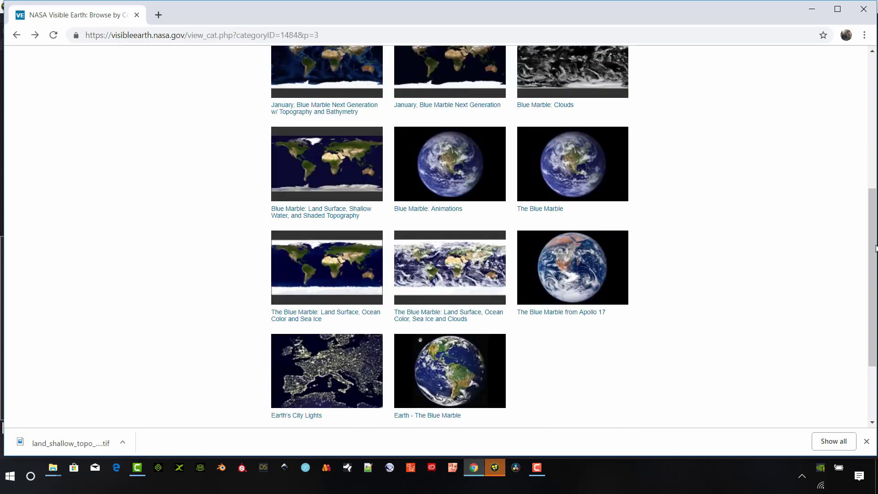
{"action": "scroll", "coordinate": [874, 249], "scroll_direction": "up", "scroll_amount": 3}
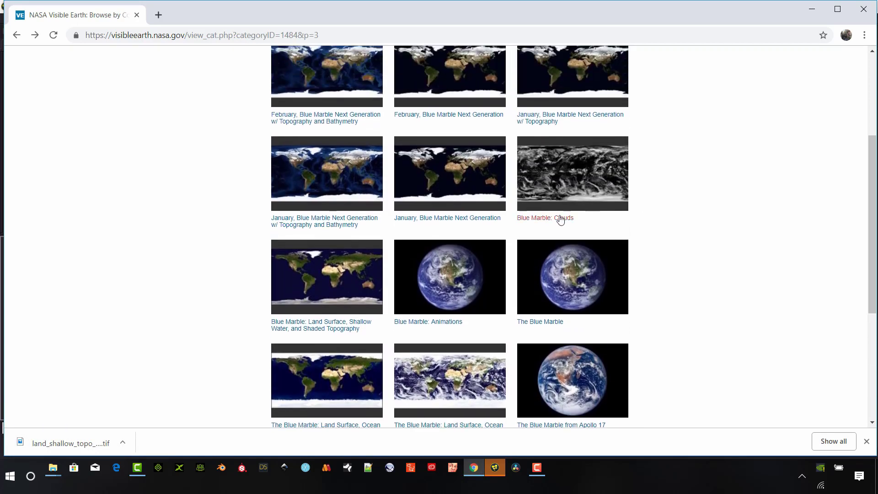
{"action": "left_click", "coordinate": [556, 219]}
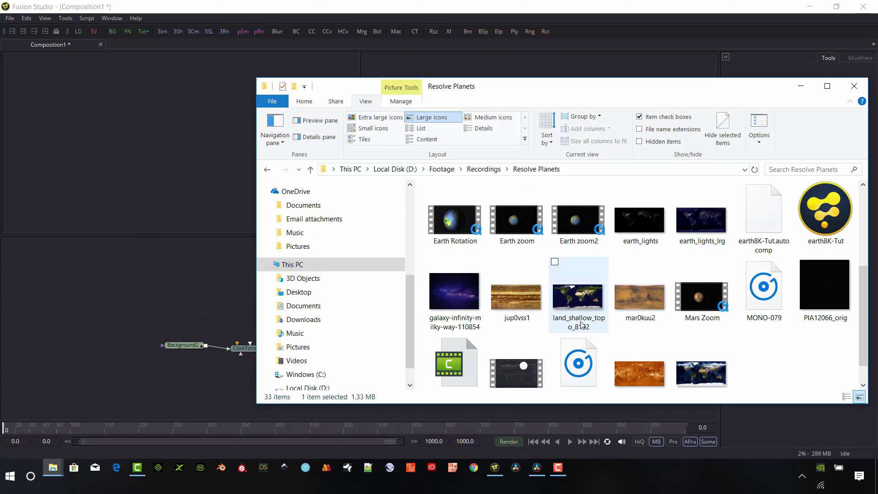
- Drag land_shallow_topo_8192, cloud_combined_2048 and PIA12066_orig from the Resolve Planets folder into Fusion as loaders
{"action": "left_click_drag", "start_coordinate": [582, 324], "coordinate": [89, 309]}
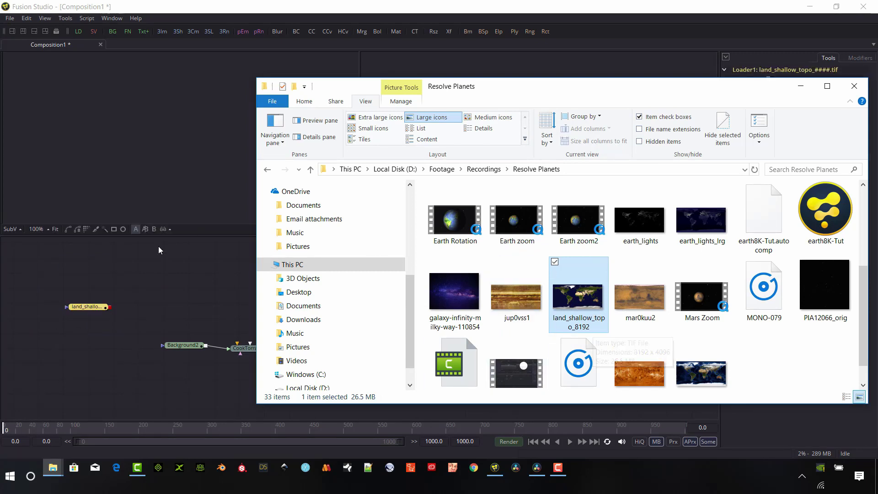
{"action": "left_click_drag", "start_coordinate": [100, 309], "coordinate": [215, 377]}
{"action": "left_click", "coordinate": [53, 468]}
{"action": "left_click", "coordinate": [58, 416]}
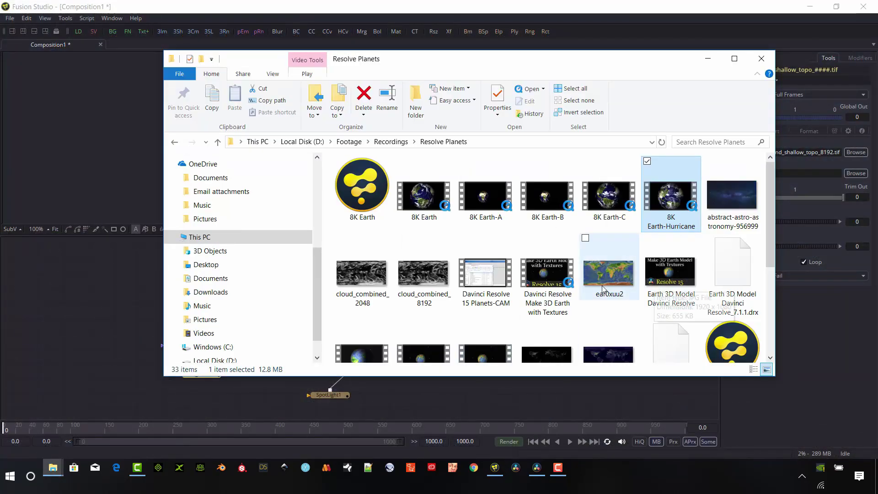
{"action": "left_click_drag", "start_coordinate": [368, 283], "coordinate": [145, 360]}
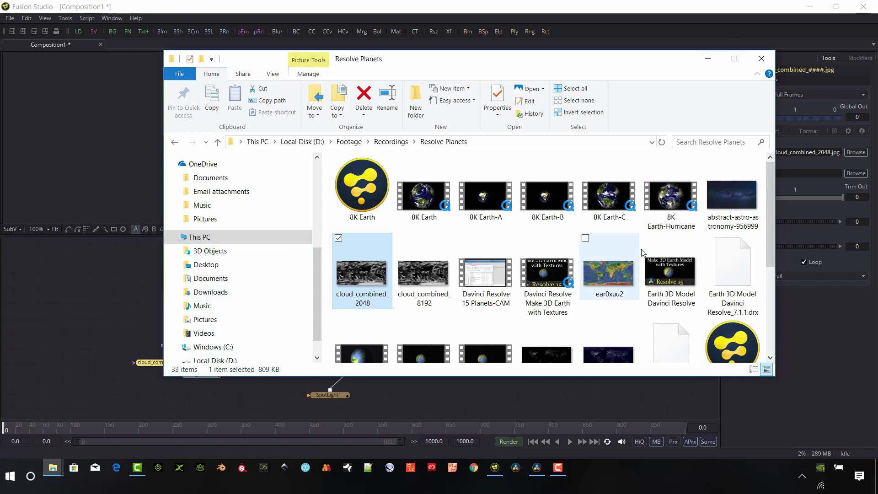
{"action": "scroll", "coordinate": [642, 253], "scroll_direction": "down", "scroll_amount": 4}
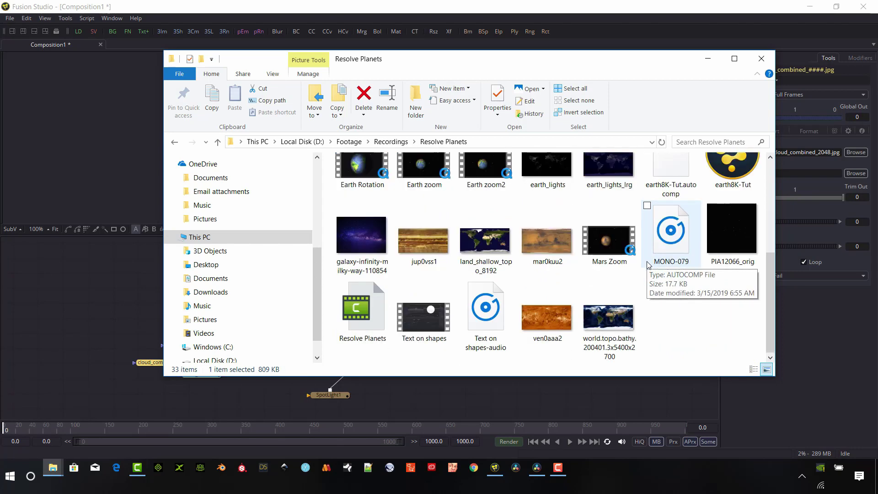
{"action": "left_click_drag", "start_coordinate": [731, 228], "coordinate": [471, 331]}
{"action": "left_click", "coordinate": [707, 58]}
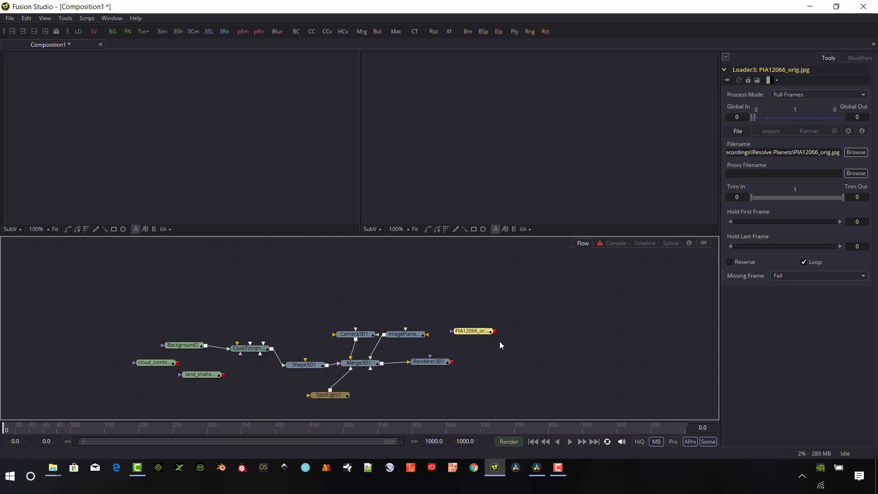
- Connect the PIA12066 loader to ImagePlane3D1 and rearrange the cloud and land loaders
{"action": "left_click_drag", "start_coordinate": [495, 331], "coordinate": [401, 337]}
{"action": "left_click_drag", "start_coordinate": [161, 364], "coordinate": [254, 404]}
{"action": "left_click_drag", "start_coordinate": [215, 371], "coordinate": [245, 344]}
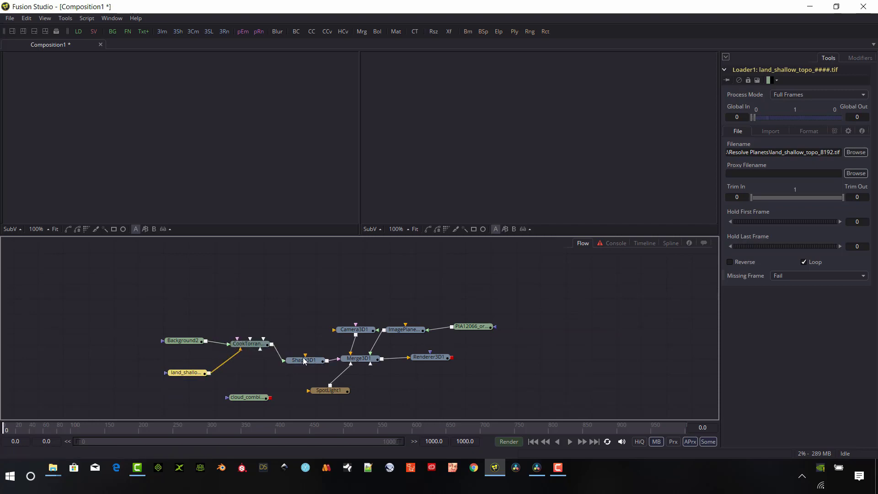
- Show Shape3D1 in the left viewer, zoomed in and centred on the globe
{"action": "left_click_drag", "start_coordinate": [304, 359], "coordinate": [241, 178]}
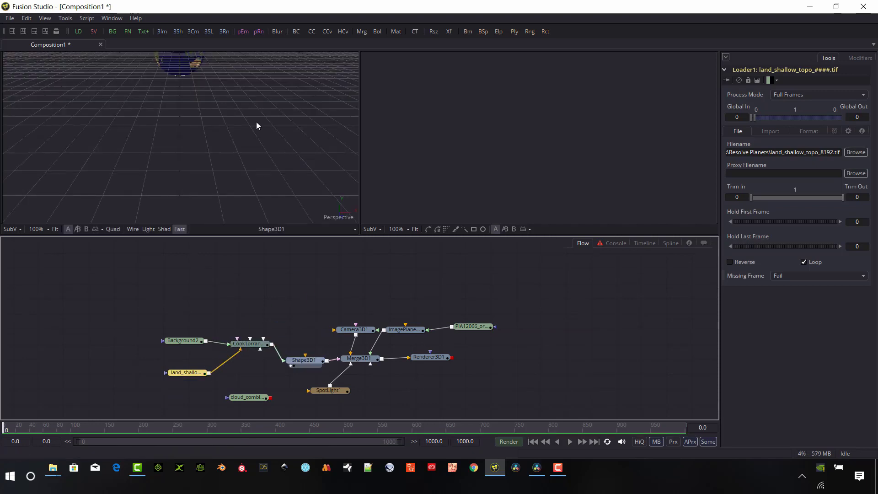
{"action": "scroll", "coordinate": [164, 156], "scroll_direction": "up", "scroll_amount": 3}
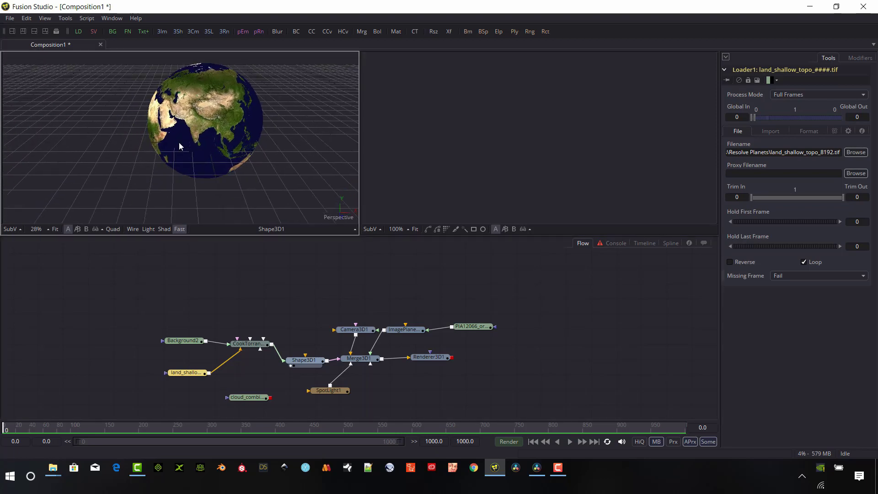
{"action": "left_click_drag", "start_coordinate": [248, 142], "coordinate": [238, 144]}
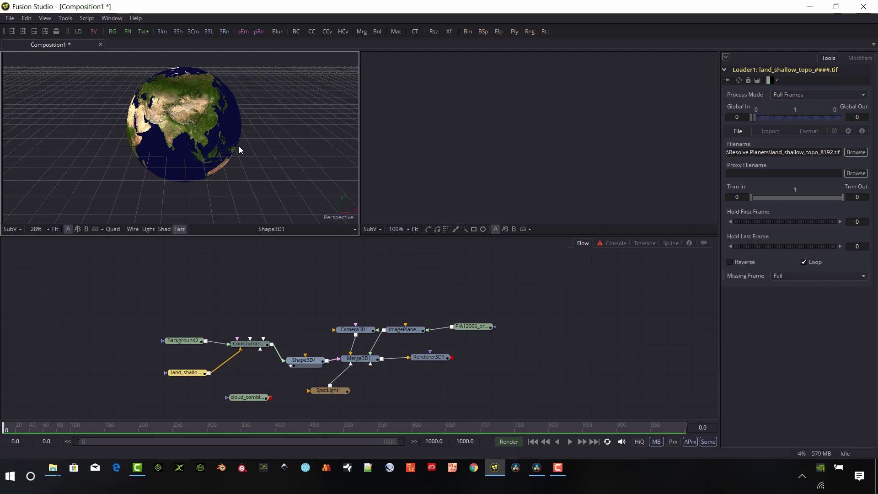
- Paste a copied value into one of Shape3D1's Transform fields
{"action": "left_click", "coordinate": [309, 361]}
{"action": "left_click", "coordinate": [833, 91]}
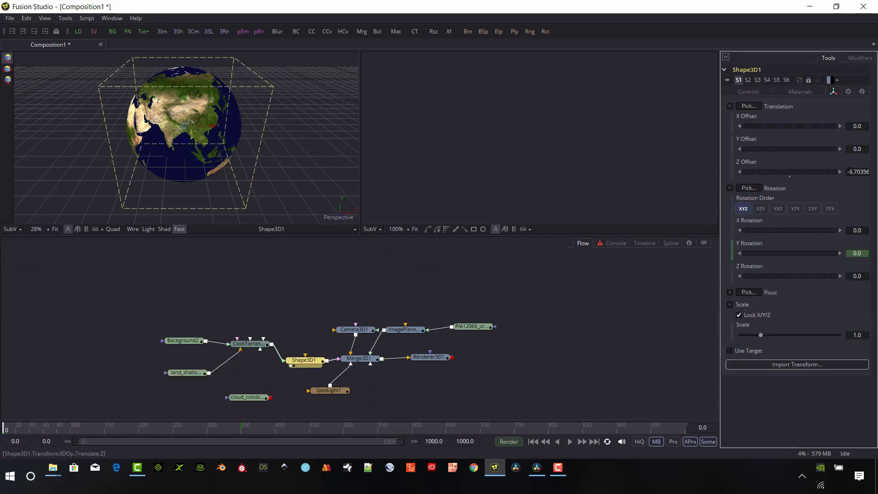
{"action": "left_click", "coordinate": [857, 172]}
{"action": "key", "text": "ctrl+v"}
{"action": "key", "text": "Return"}
- Set ImagePlane3D1's Y and Z offsets to 0 and its Scale to 60
{"action": "left_click", "coordinate": [403, 329]}
{"action": "left_click", "coordinate": [857, 149]}
{"action": "type", "text": "0"}
{"action": "key", "text": "Tab"}
{"action": "type", "text": "0"}
{"action": "key", "text": "Tab"}
{"action": "left_click", "coordinate": [854, 335]}
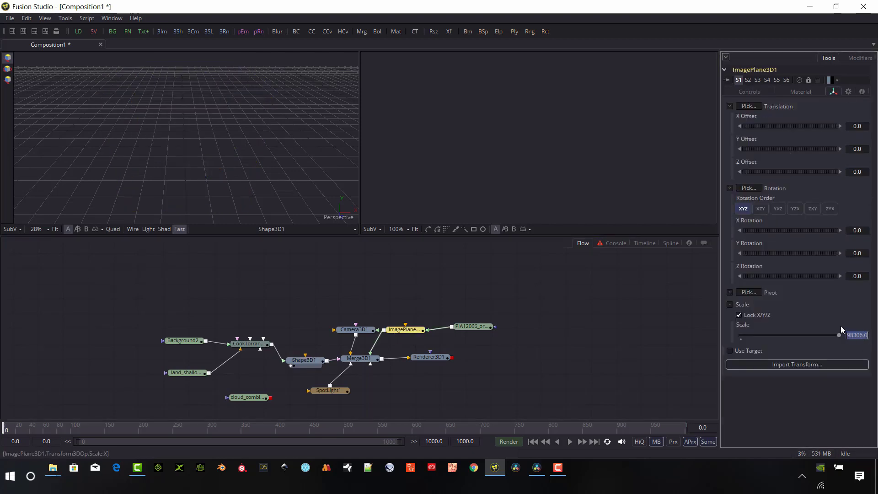
{"action": "type", "text": "60"}
{"action": "key", "text": "Return"}
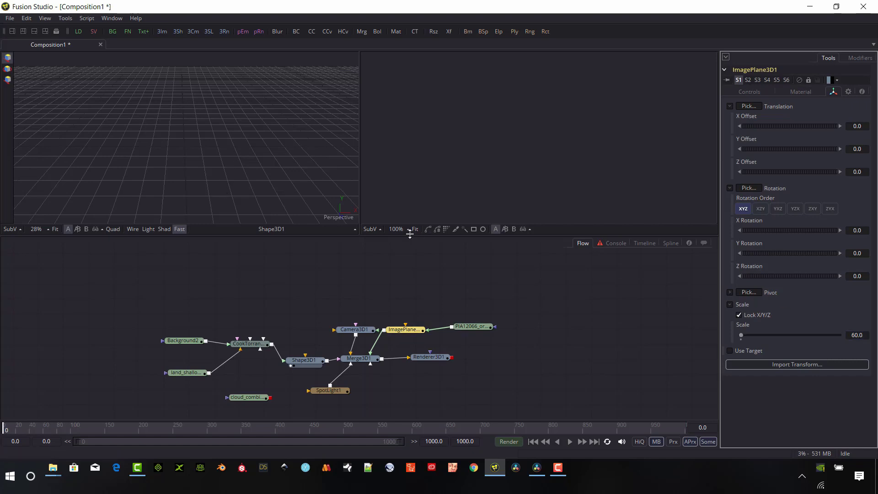
- Fit the left viewer, show Merge3D1 on the right, and set ImagePlane3D1 Z Offset to -33.85
{"action": "right_click", "coordinate": [182, 136]}
{"action": "mouse_move", "coordinate": [208, 140]}
{"action": "left_click", "coordinate": [303, 141]}
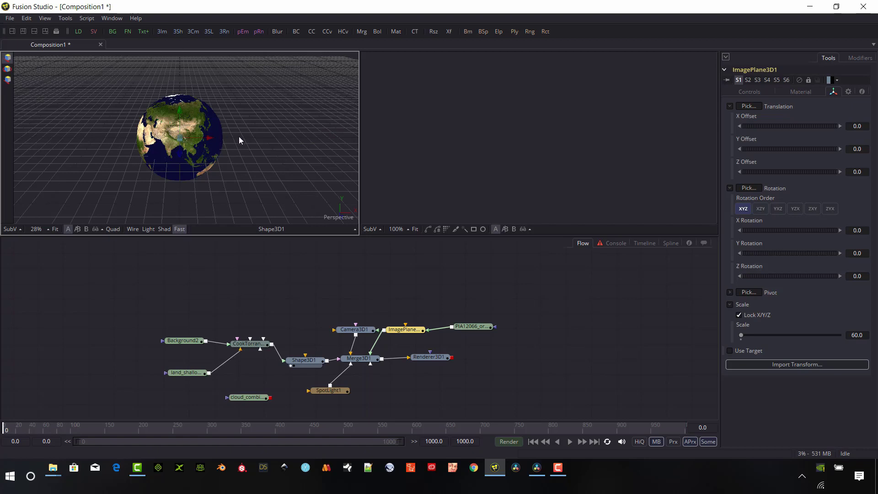
{"action": "key", "text": "ctrl+f"}
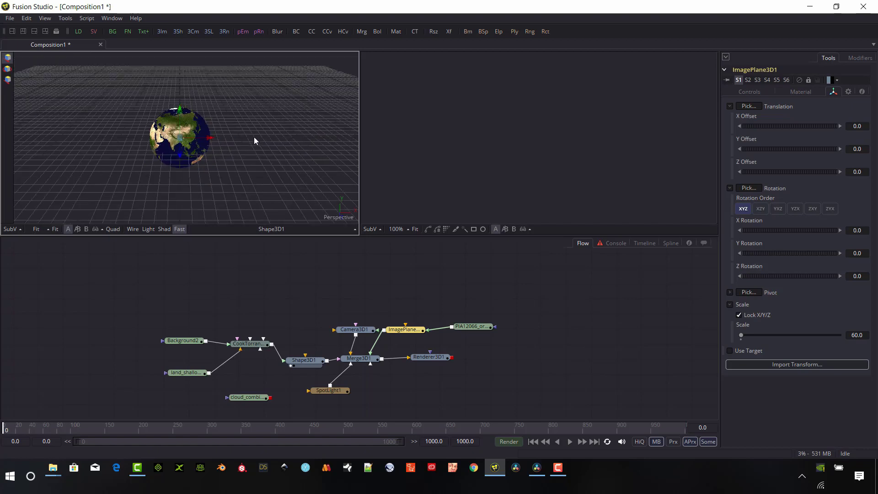
{"action": "left_click", "coordinate": [364, 359]}
{"action": "key", "text": "2"}
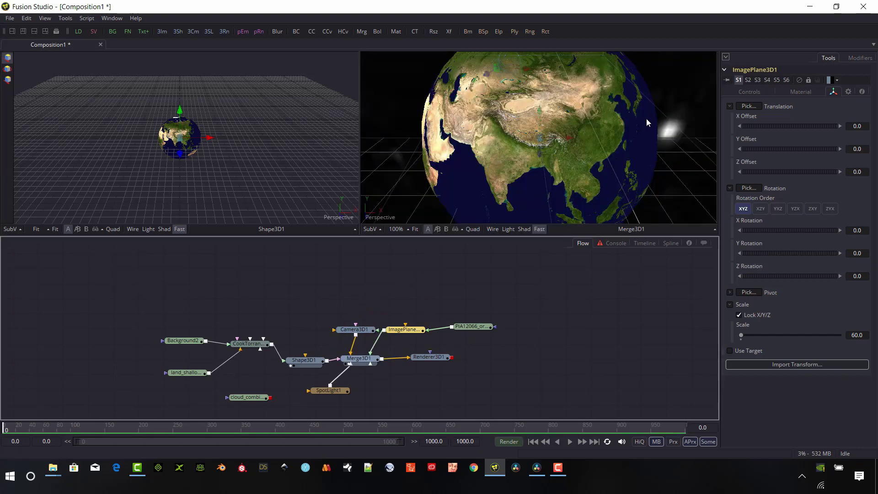
{"action": "scroll", "coordinate": [644, 120], "scroll_direction": "down", "scroll_amount": 5}
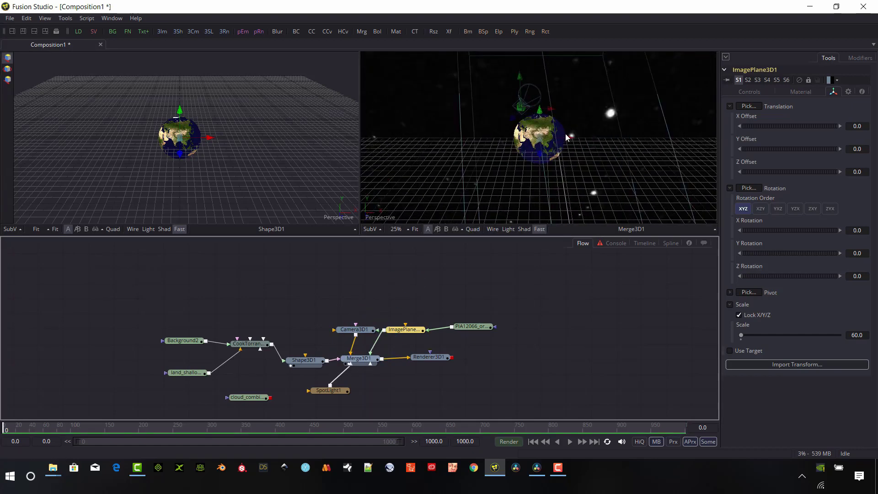
{"action": "scroll", "coordinate": [565, 134], "scroll_direction": "up", "scroll_amount": 2}
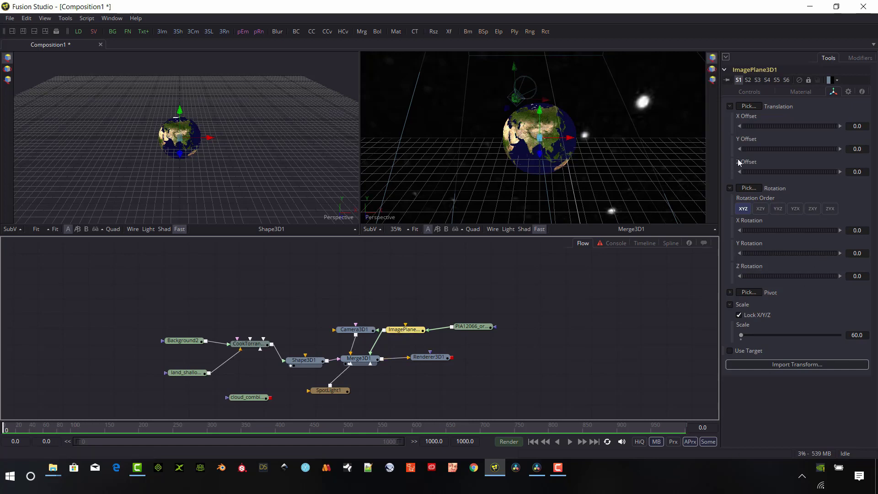
{"action": "left_click_drag", "start_coordinate": [784, 171], "coordinate": [550, 152]}
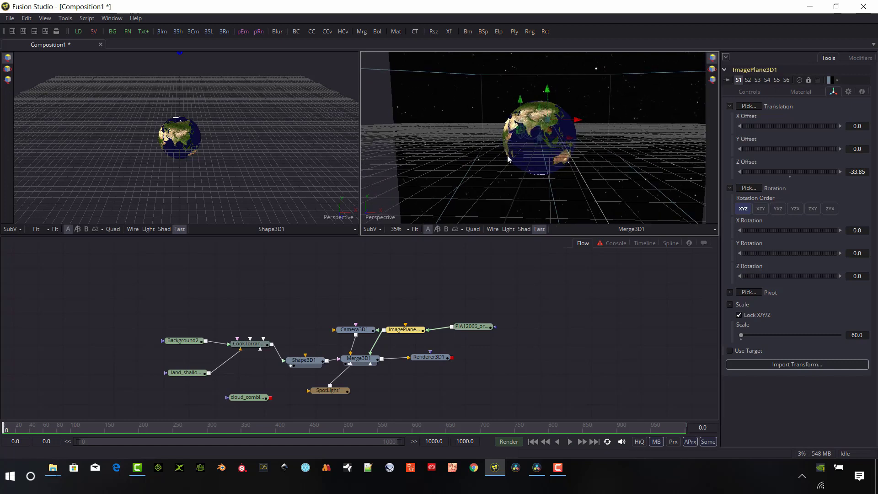
{"action": "left_click_drag", "start_coordinate": [298, 322], "coordinate": [315, 249]}
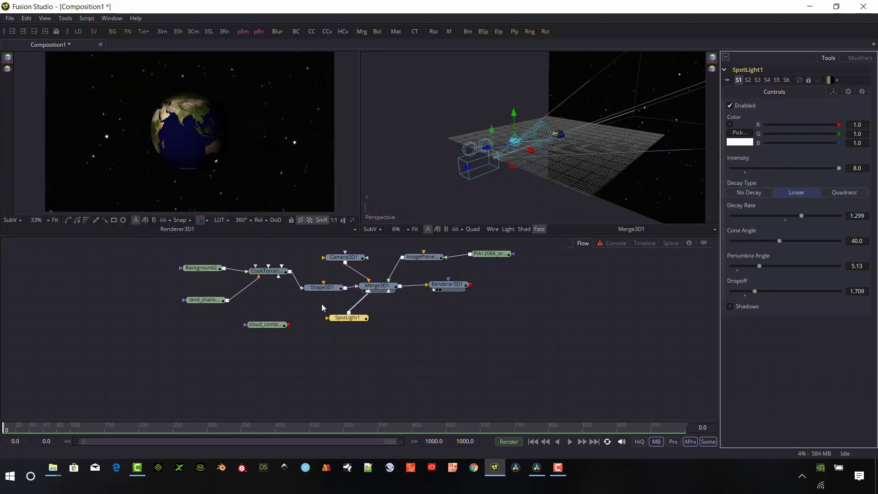
- Rotate the Shape3D1 globe to Y 136.7 and X -27.7 so the Americas face the camera
{"action": "left_click", "coordinate": [323, 287]}
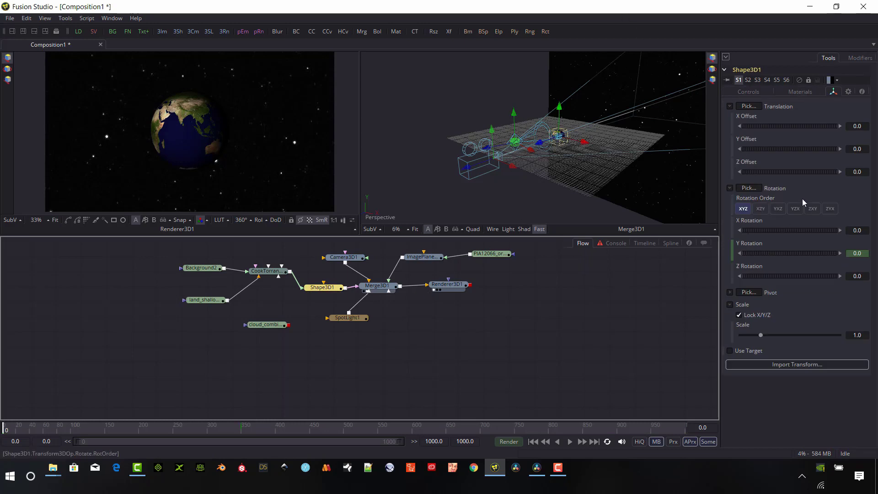
{"action": "left_click_drag", "start_coordinate": [766, 253], "coordinate": [797, 250]}
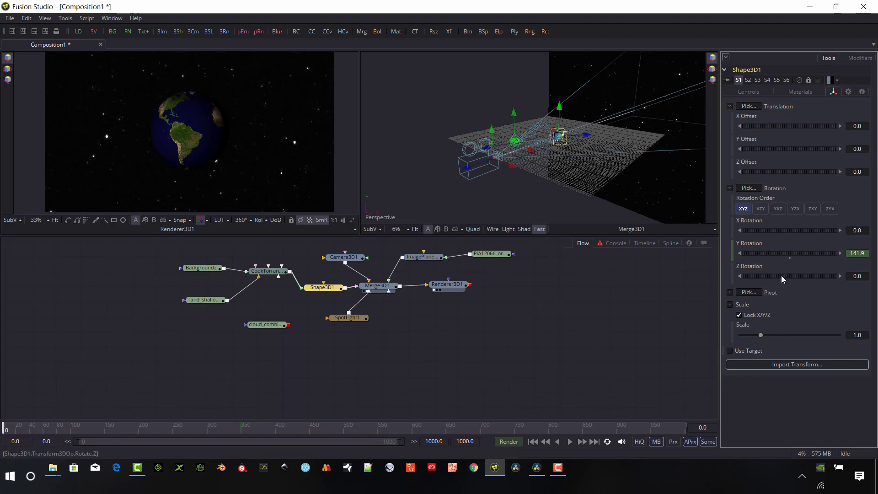
{"action": "left_click_drag", "start_coordinate": [781, 275], "coordinate": [781, 275]}
{"action": "left_click_drag", "start_coordinate": [780, 230], "coordinate": [783, 256]}
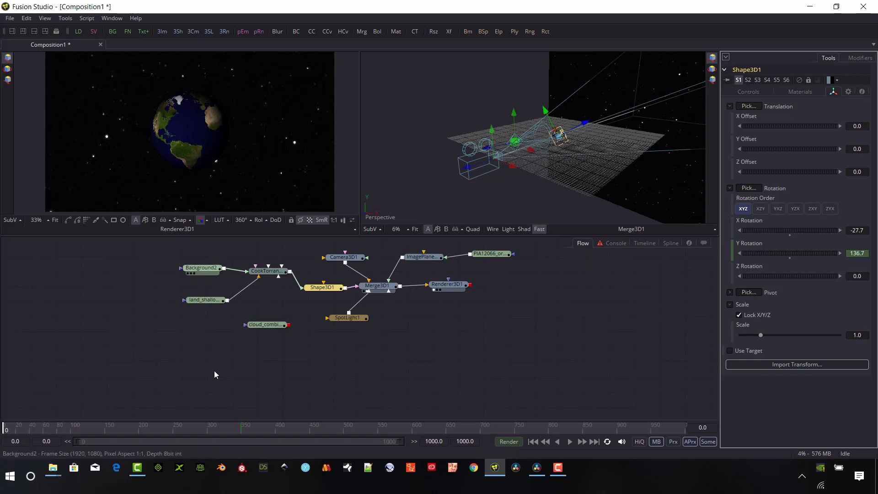
- Display the black 1920x1080 Background2 image in the right viewer
{"action": "left_click", "coordinate": [205, 269]}
{"action": "key", "text": "2"}
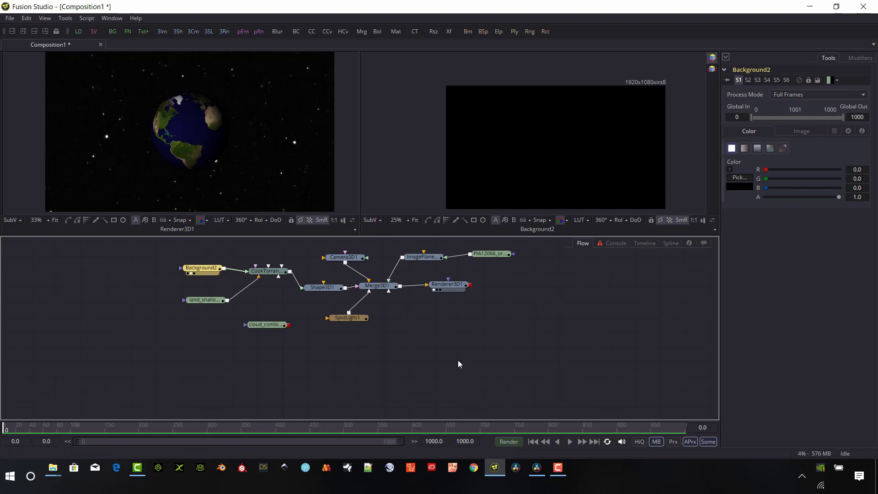
{"action": "left_click", "coordinate": [421, 257]}
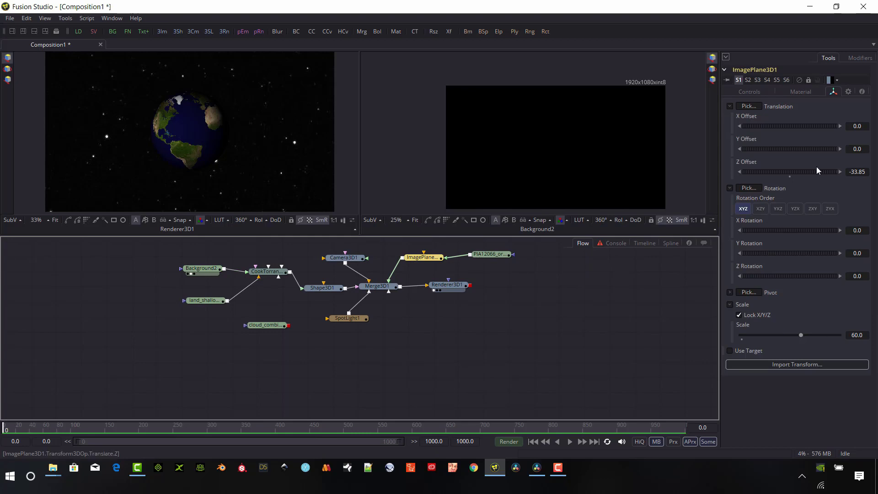
{"action": "left_click", "coordinate": [753, 94]}
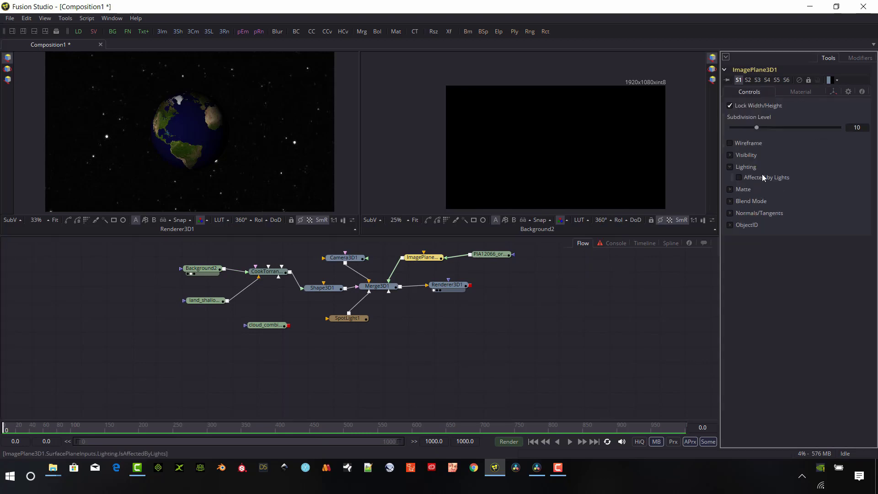
- Toggle ImagePlane3D1's Affected by Lights on and back off, and move the cloud loader lower
{"action": "left_click", "coordinate": [729, 166]}
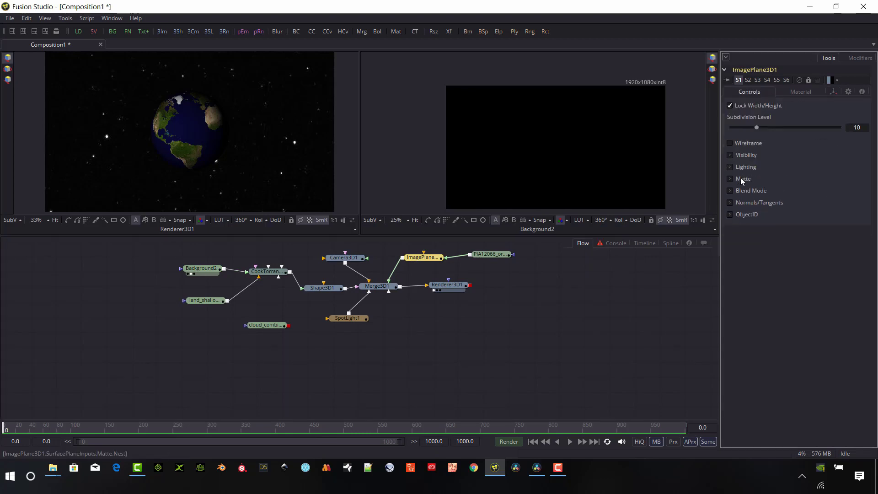
{"action": "left_click", "coordinate": [731, 167]}
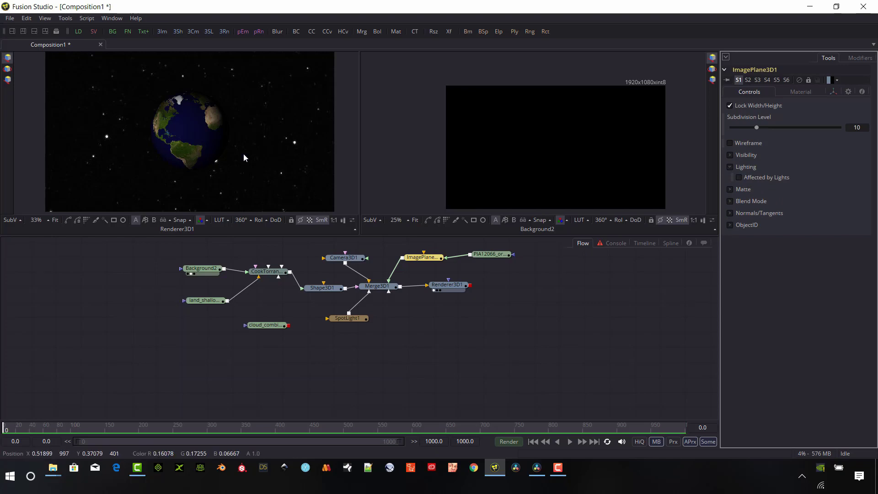
{"action": "left_click", "coordinate": [741, 176]}
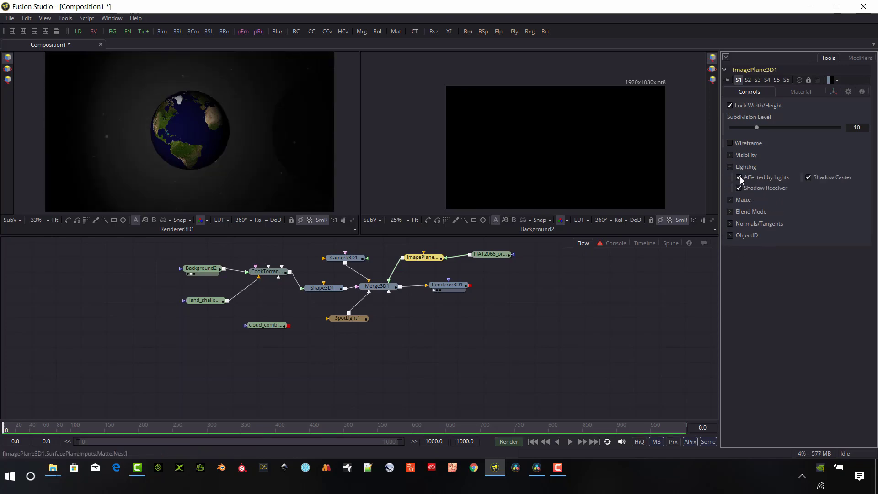
{"action": "left_click", "coordinate": [739, 178]}
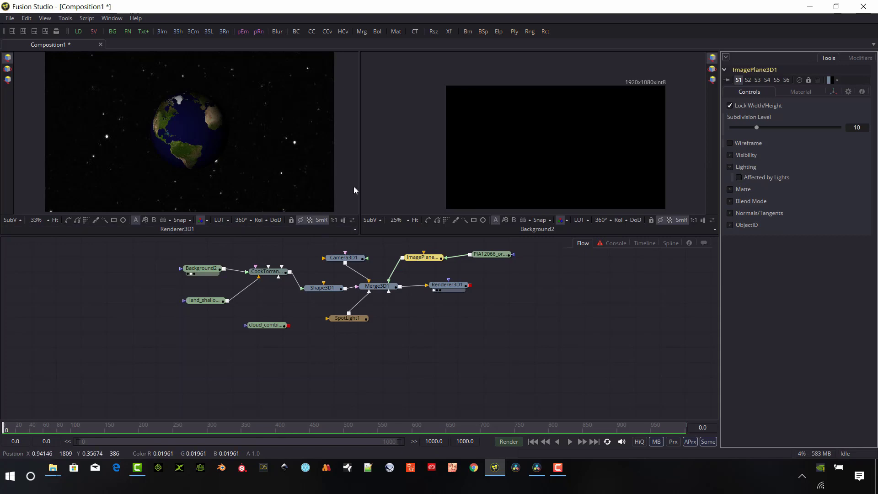
{"action": "mouse_move", "coordinate": [272, 325]}
{"action": "left_mouse_down"}
{"action": "mouse_move", "coordinate": [260, 332]}
{"action": "mouse_move", "coordinate": [285, 324]}
{"action": "mouse_move", "coordinate": [257, 334]}
{"action": "left_mouse_up"}
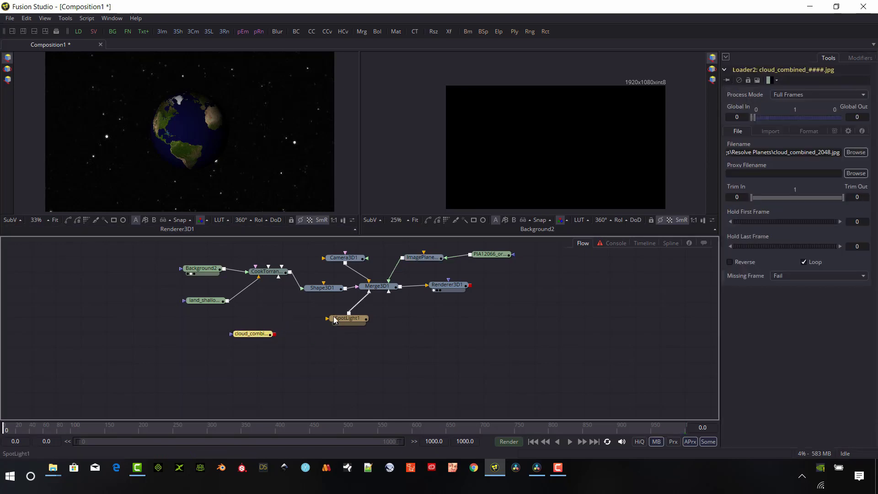
- Paste a linked instance of the Shape3D1 Earth sphere beside the cloud loader
{"action": "left_click", "coordinate": [324, 288]}
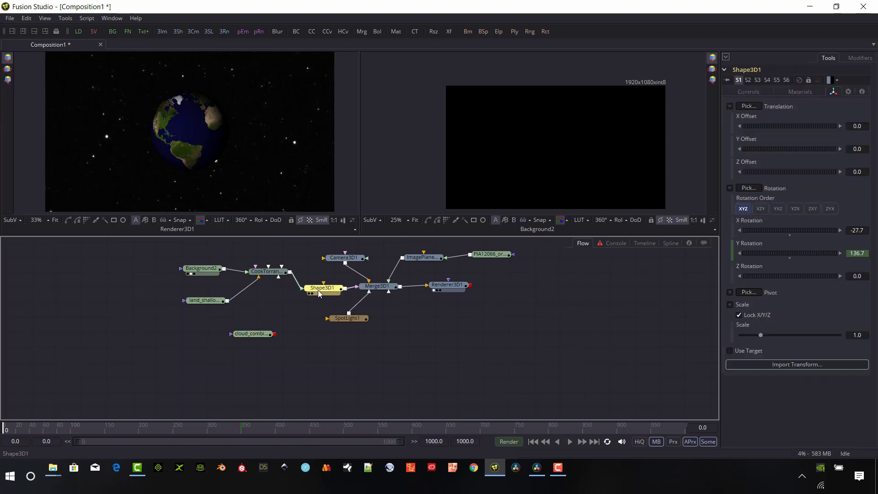
{"action": "right_click", "coordinate": [318, 290]}
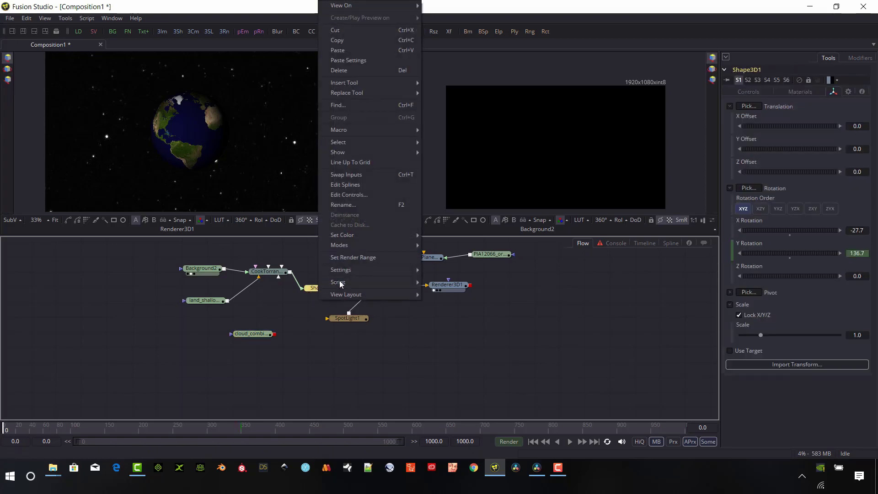
{"action": "left_click", "coordinate": [361, 40]}
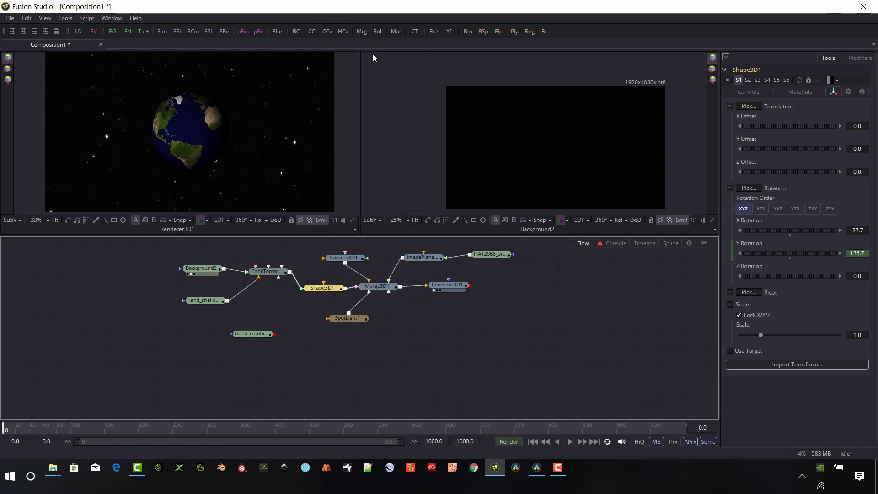
{"action": "right_click", "coordinate": [289, 312]}
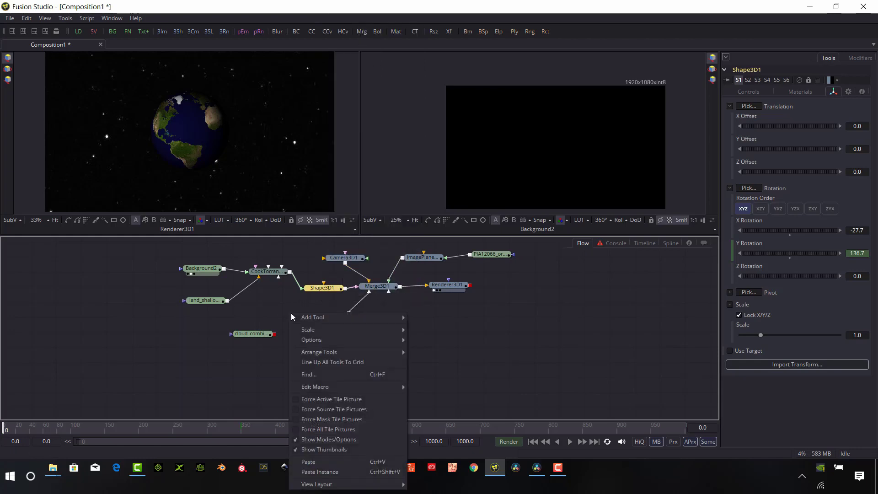
{"action": "left_click", "coordinate": [339, 471]}
{"action": "left_click_drag", "start_coordinate": [350, 320], "coordinate": [301, 325]}
- Line up all tools to the grid and select Instance_Shape3D1
{"action": "right_click", "coordinate": [336, 351]}
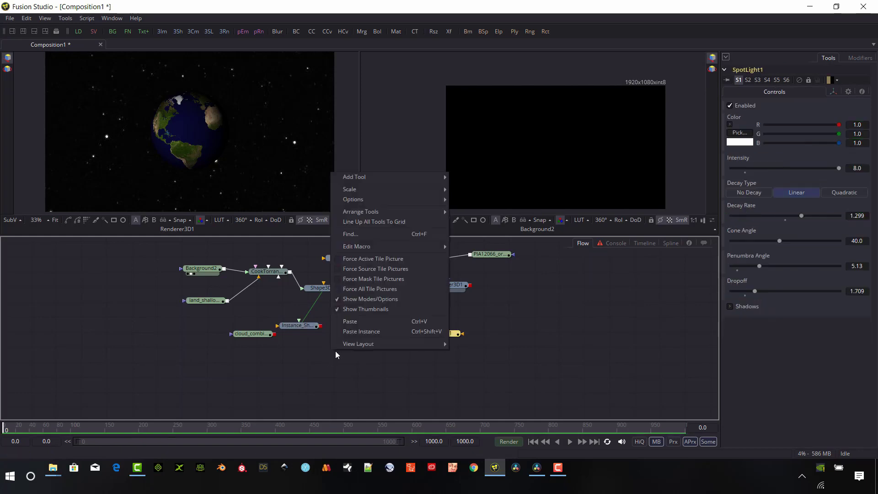
{"action": "right_click", "coordinate": [377, 345]}
{"action": "left_click", "coordinate": [398, 215]}
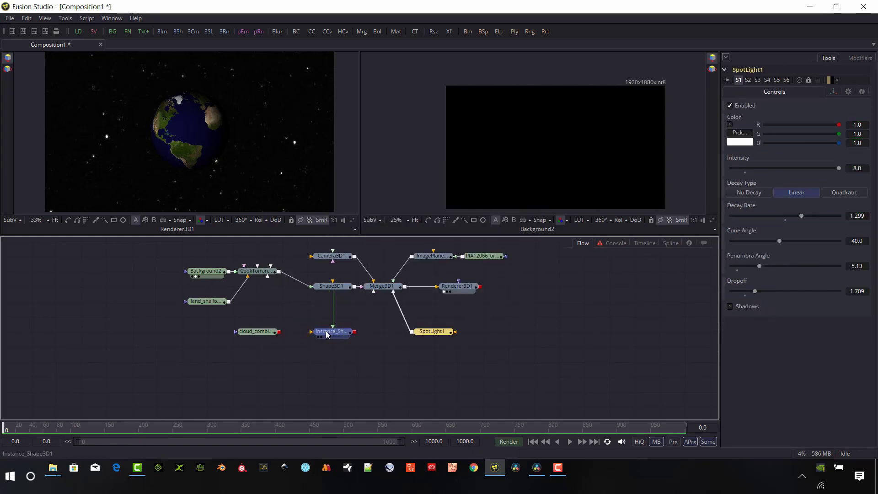
{"action": "left_click", "coordinate": [332, 331]}
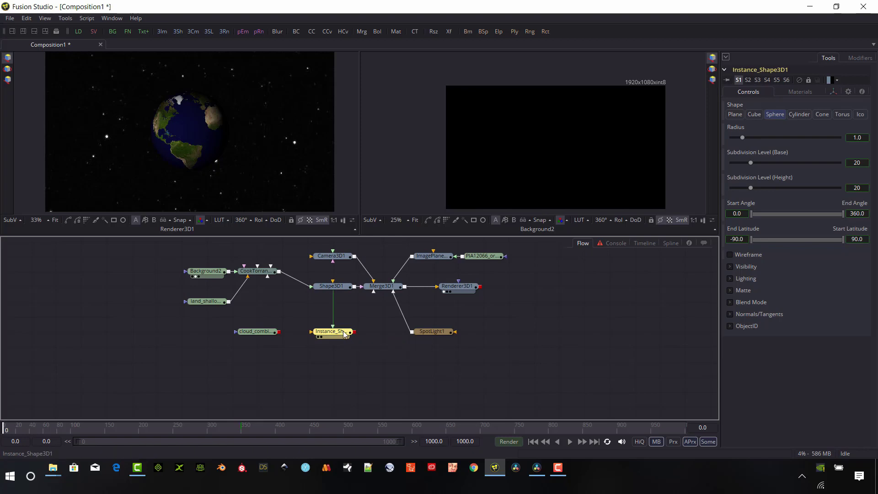
- Add a CookTorrance2 material fed by the cloud_combined image loader
{"action": "left_click_drag", "start_coordinate": [342, 331], "coordinate": [368, 331]}
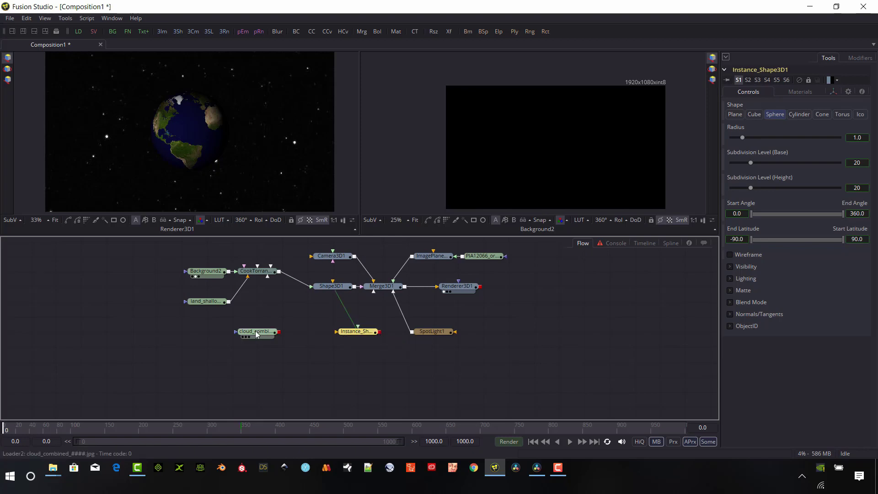
{"action": "left_click_drag", "start_coordinate": [256, 331], "coordinate": [206, 346]}
{"action": "key", "text": "shift+space"}
{"action": "type", "text": "cook"}
{"action": "key", "text": "Return"}
{"action": "left_click_drag", "start_coordinate": [229, 346], "coordinate": [388, 293]}
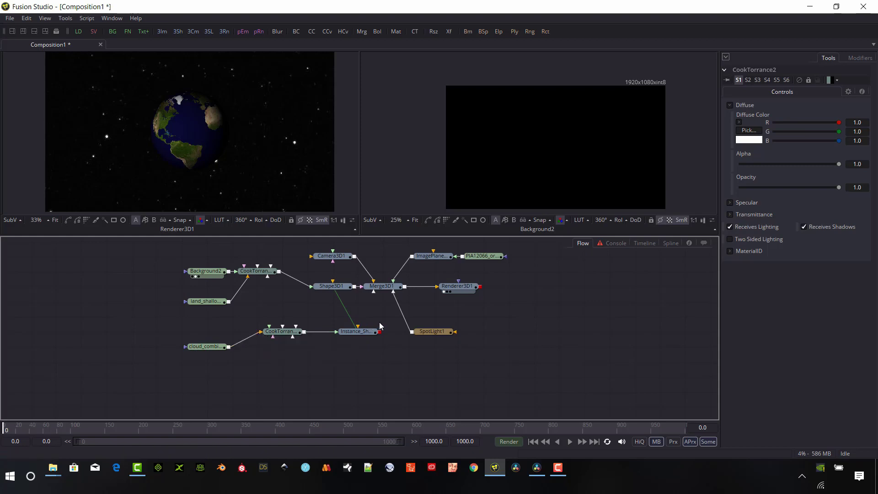
- Connect Instance_Shape3D1 into Merge3D1 and frame the cloud-wrapped sphere in the right viewer
{"action": "left_click", "coordinate": [356, 330]}
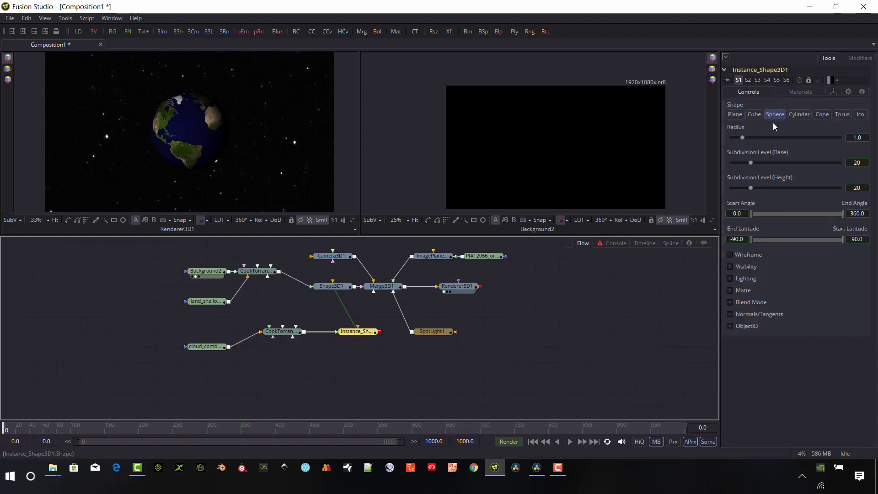
{"action": "left_click_drag", "start_coordinate": [379, 335], "coordinate": [386, 289]}
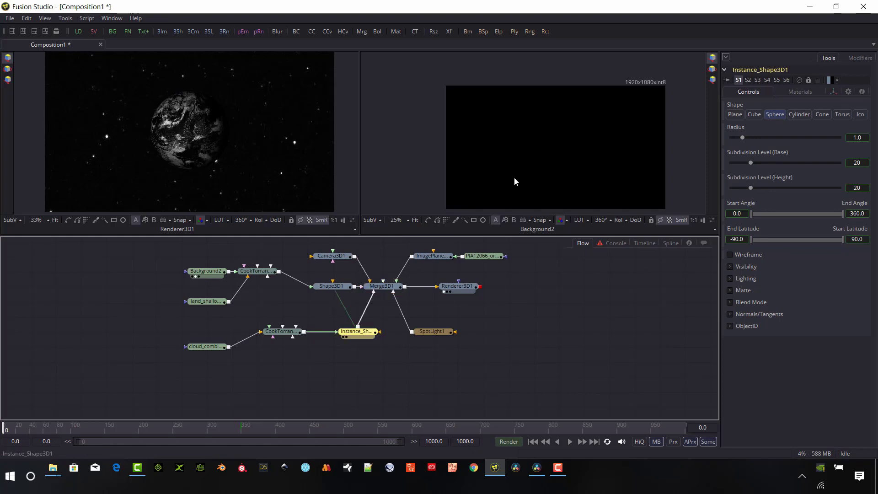
{"action": "key", "text": "2"}
{"action": "left_click", "coordinate": [598, 96]}
{"action": "key", "text": "f"}
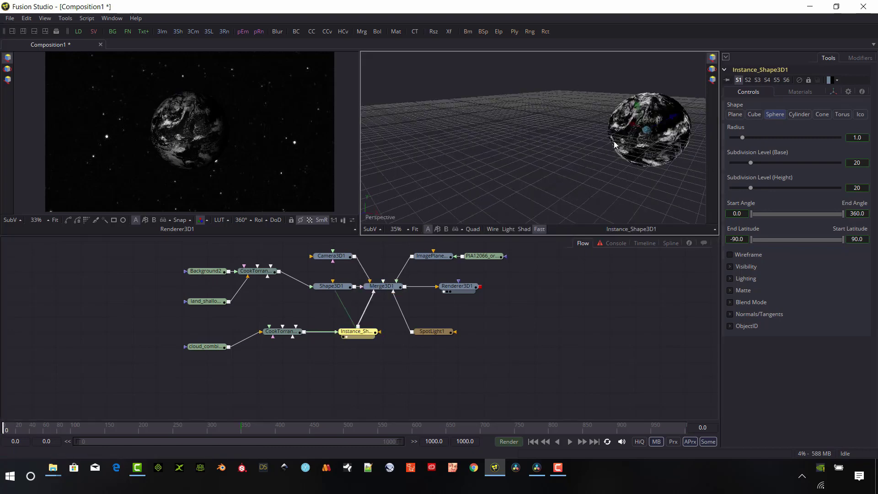
{"action": "left_click_drag", "start_coordinate": [639, 164], "coordinate": [523, 166]}
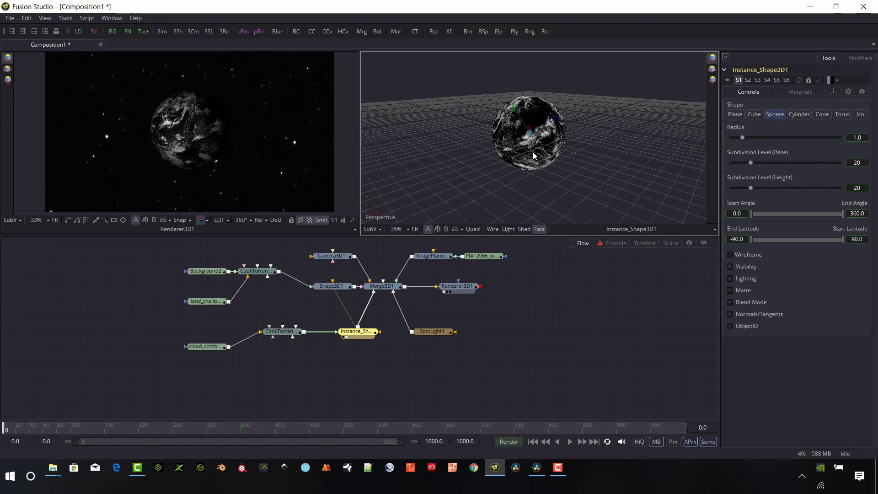
{"action": "scroll", "coordinate": [533, 151], "scroll_direction": "up", "scroll_amount": 2}
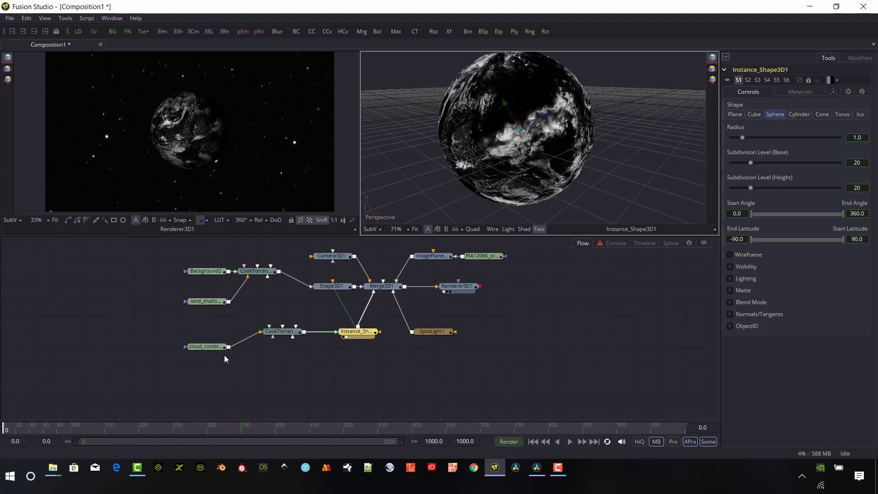
- Add a Bitmap1 node to the flow beside the cloud loader
{"action": "left_click_drag", "start_coordinate": [214, 348], "coordinate": [117, 334]}
{"action": "key", "text": "shift+space"}
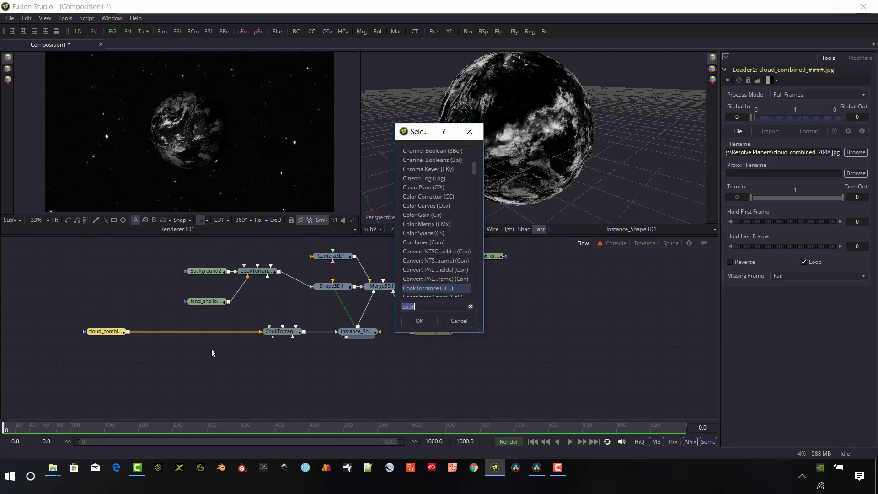
{"action": "type", "text": "bit"}
{"action": "left_click", "coordinate": [417, 320]}
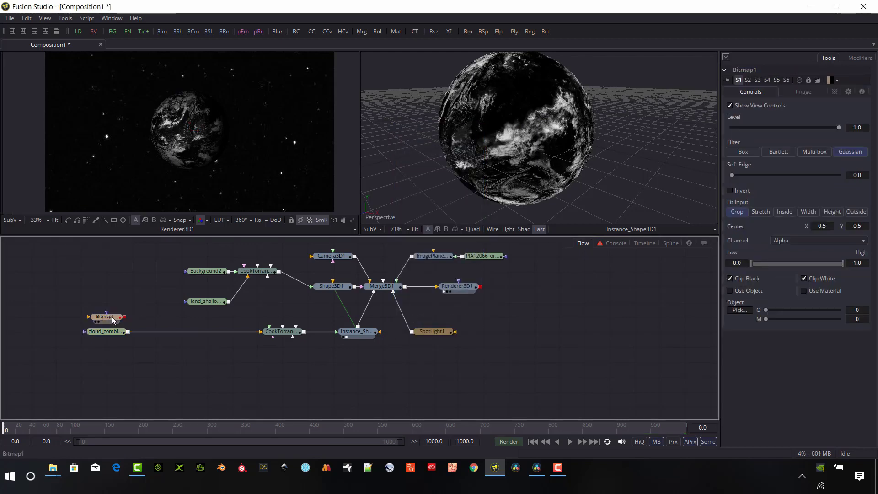
{"action": "left_click_drag", "start_coordinate": [110, 320], "coordinate": [136, 325]}
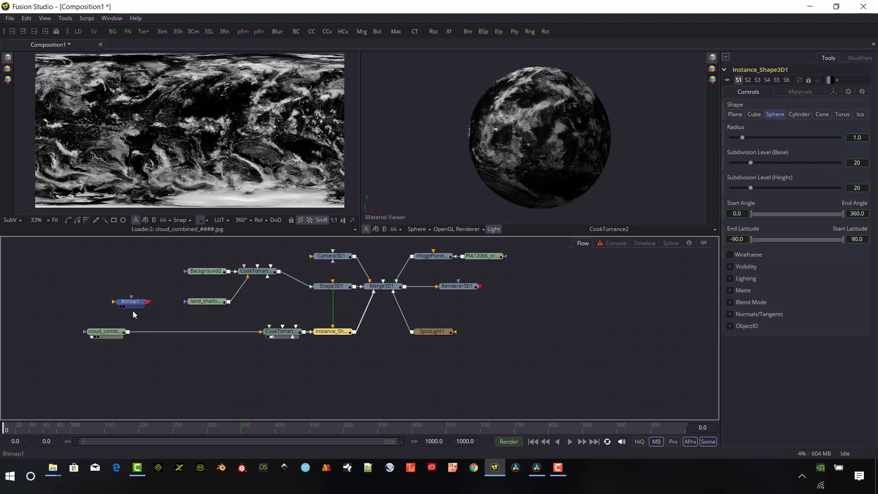
- Set Bitmap1 to Luminance, Low 0.18, High 0.319, and feed the cloud image into it instead of the material
{"action": "left_click", "coordinate": [134, 304]}
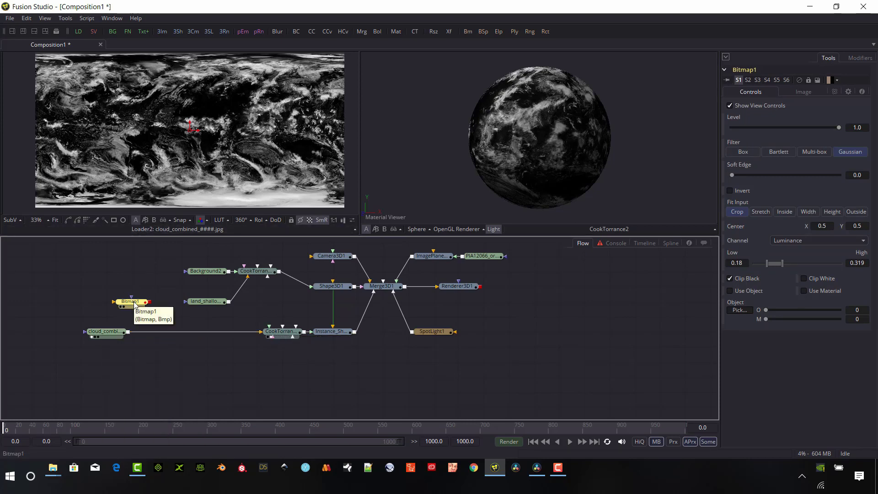
{"action": "left_click_drag", "start_coordinate": [136, 305], "coordinate": [169, 365]}
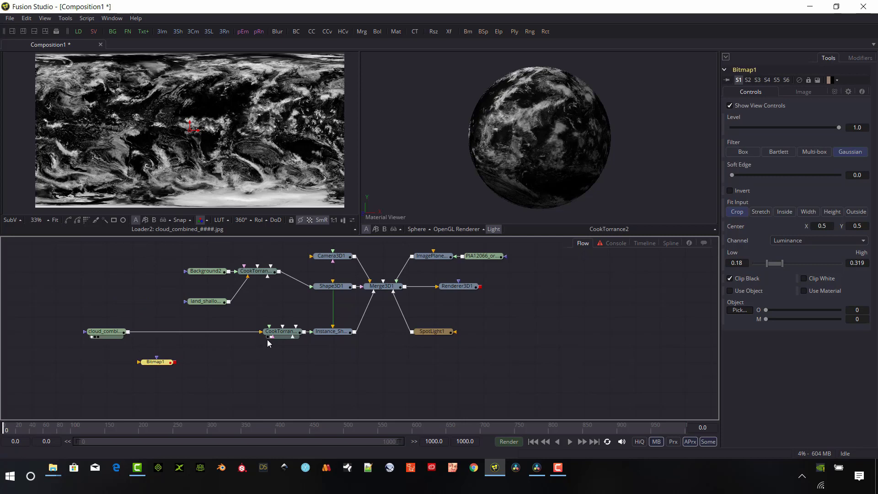
{"action": "left_click_drag", "start_coordinate": [261, 331], "coordinate": [185, 338]}
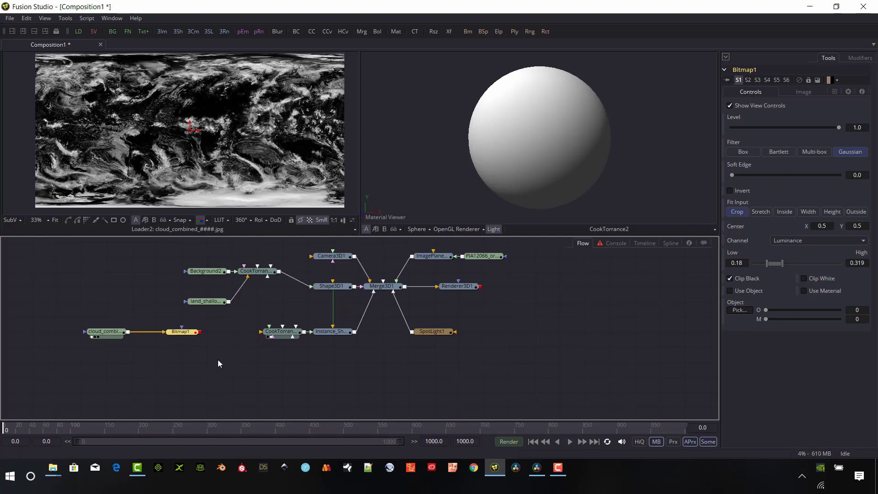
- Insert Merge1 between Bitmap1 and CookTorrance2, then view Merge3D1 in the left viewer
{"action": "key", "text": "shift+space"}
{"action": "type", "text": "merge"}
{"action": "left_click", "coordinate": [425, 319]}
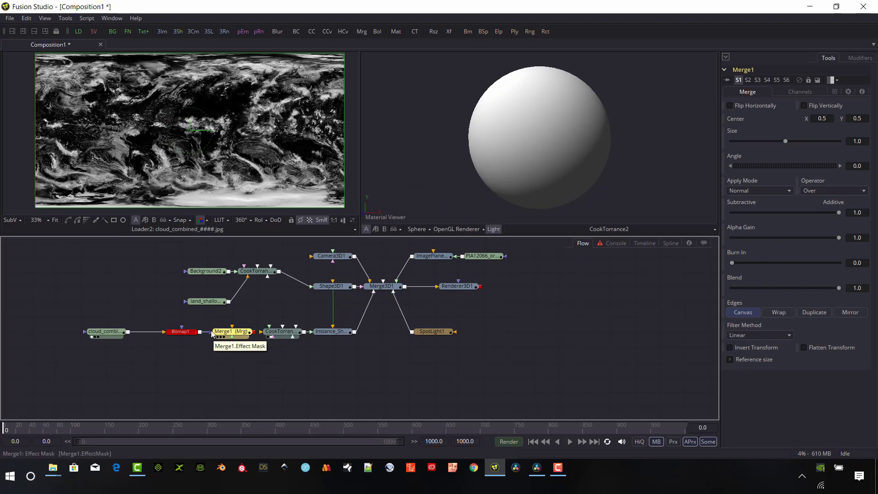
{"action": "left_click_drag", "start_coordinate": [209, 331], "coordinate": [287, 334]}
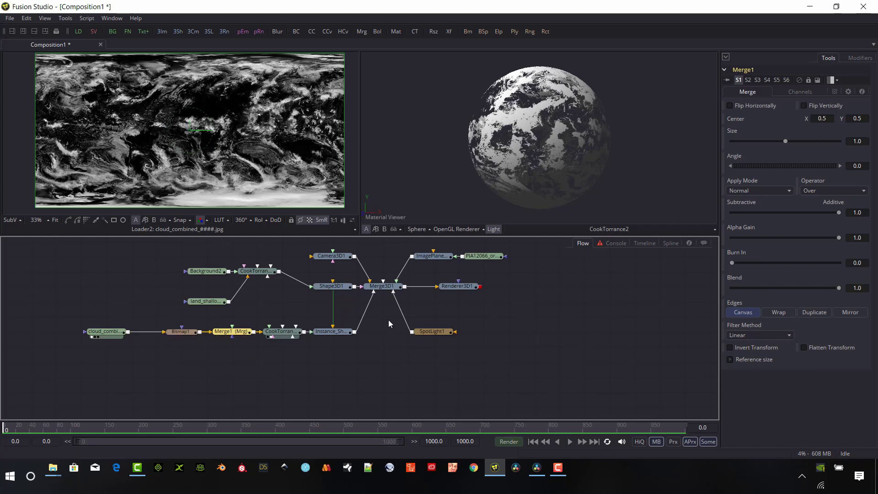
{"action": "left_click_drag", "start_coordinate": [386, 286], "coordinate": [274, 153]}
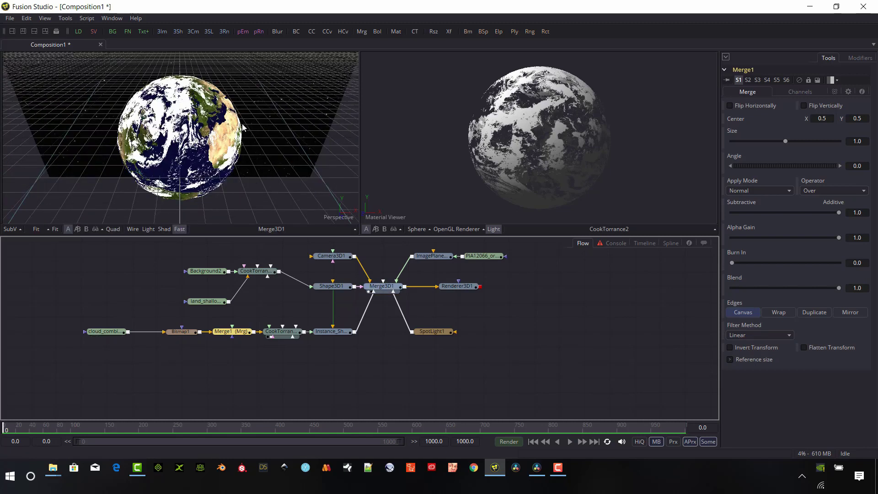
- Shift Bitmap1's luminance range to Low 0.253 and High 0.392 to thin the clouds
{"action": "left_click", "coordinate": [605, 301]}
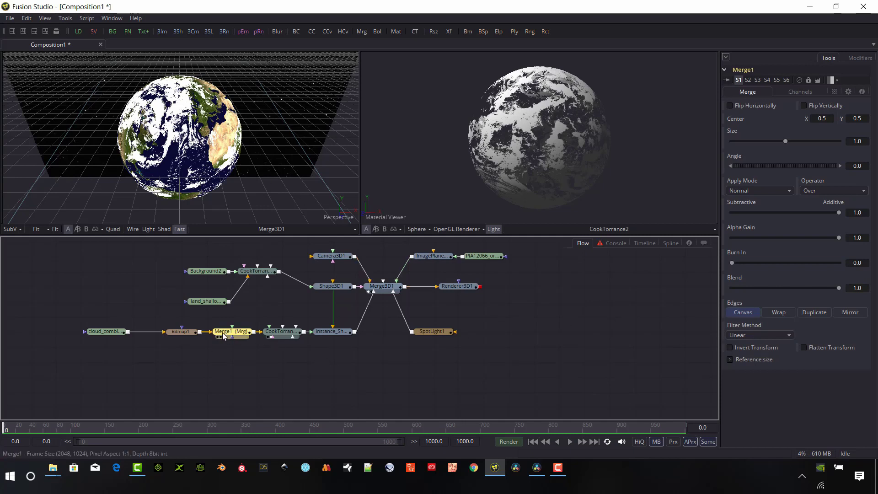
{"action": "left_click", "coordinate": [181, 331]}
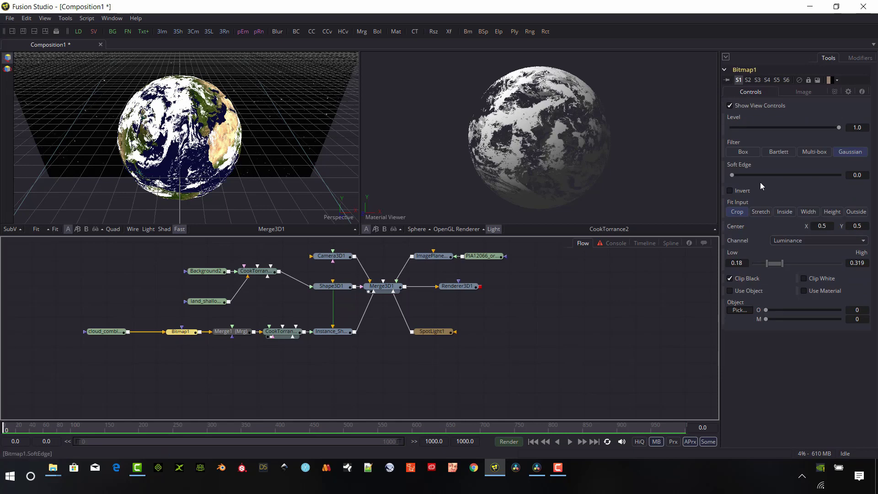
{"action": "mouse_move", "coordinate": [767, 264]}
{"action": "left_mouse_down"}
{"action": "mouse_move", "coordinate": [790, 265]}
{"action": "mouse_move", "coordinate": [775, 265]}
{"action": "left_mouse_up"}
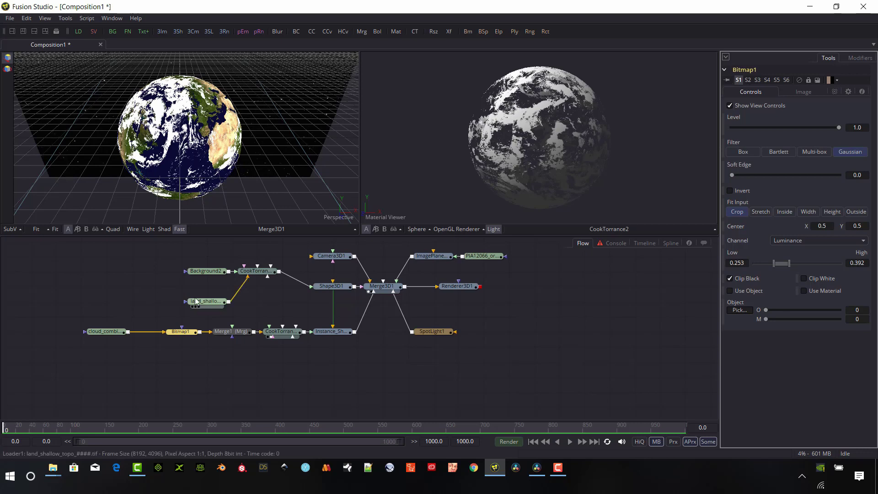
- Insert a BrightnessContrast1 node between the cloud loader and Bitmap1
{"action": "left_click_drag", "start_coordinate": [163, 332], "coordinate": [155, 344]}
{"action": "left_click_drag", "start_coordinate": [93, 333], "coordinate": [49, 339]}
{"action": "key", "text": "ctrl+space"}
{"action": "type", "text": "bright"}
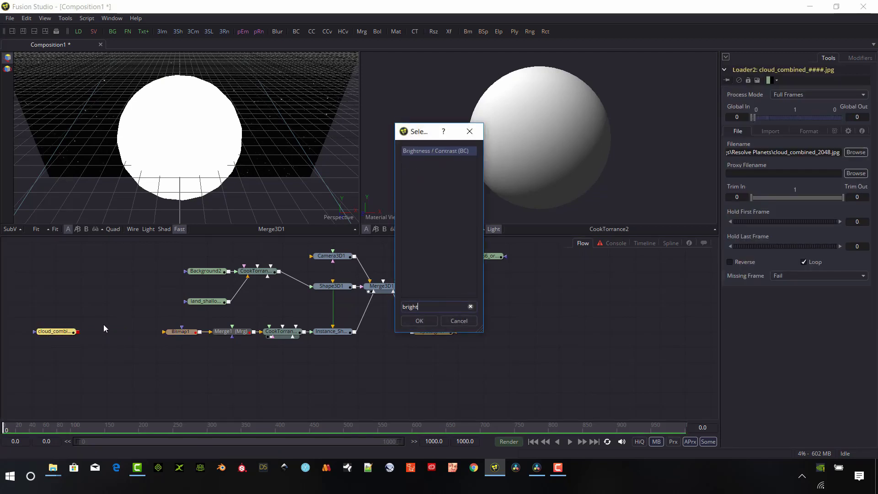
{"action": "key", "text": "Return"}
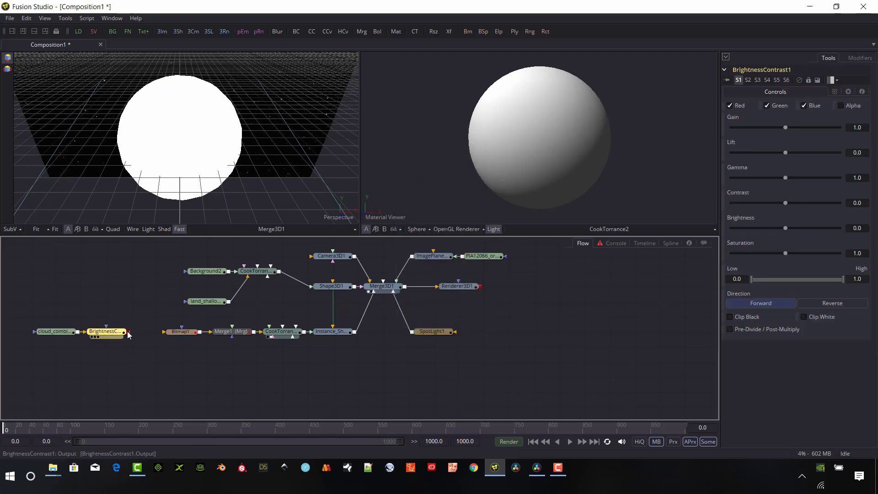
{"action": "left_click_drag", "start_coordinate": [129, 331], "coordinate": [175, 335]}
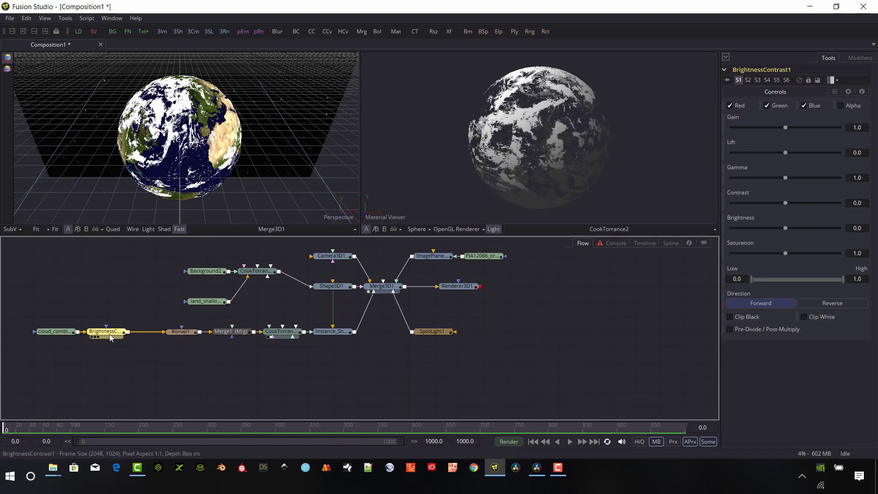
- Grade the clouds: Gain 0.812, Lift 0.051, Contrast -0.744, Brightness -0.162, Saturation 0.53
{"action": "left_click_drag", "start_coordinate": [788, 230], "coordinate": [752, 202]}
{"action": "left_click_drag", "start_coordinate": [785, 252], "coordinate": [760, 253]}
{"action": "left_click_drag", "start_coordinate": [767, 227], "coordinate": [776, 228]}
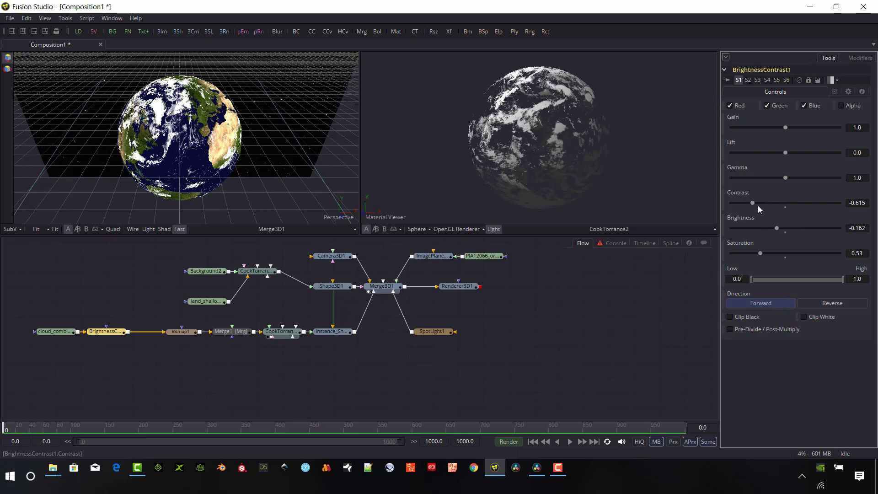
{"action": "left_click_drag", "start_coordinate": [753, 205], "coordinate": [747, 204]}
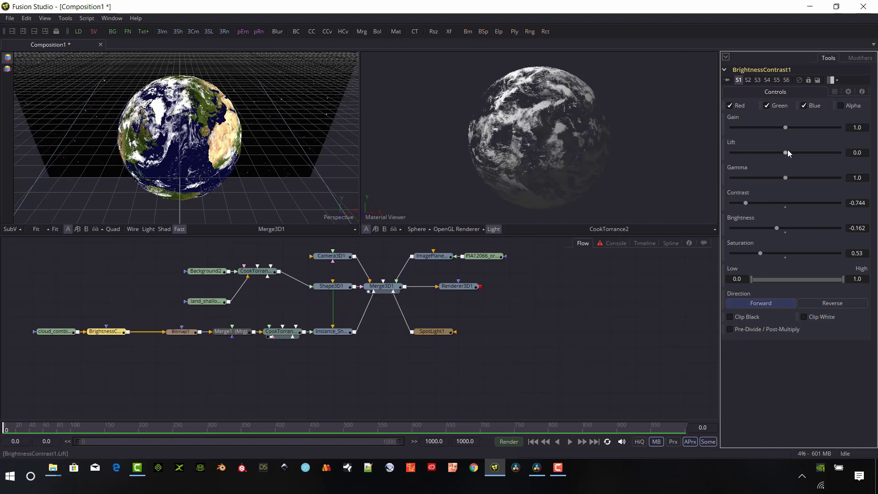
{"action": "left_click_drag", "start_coordinate": [787, 150], "coordinate": [776, 131]}
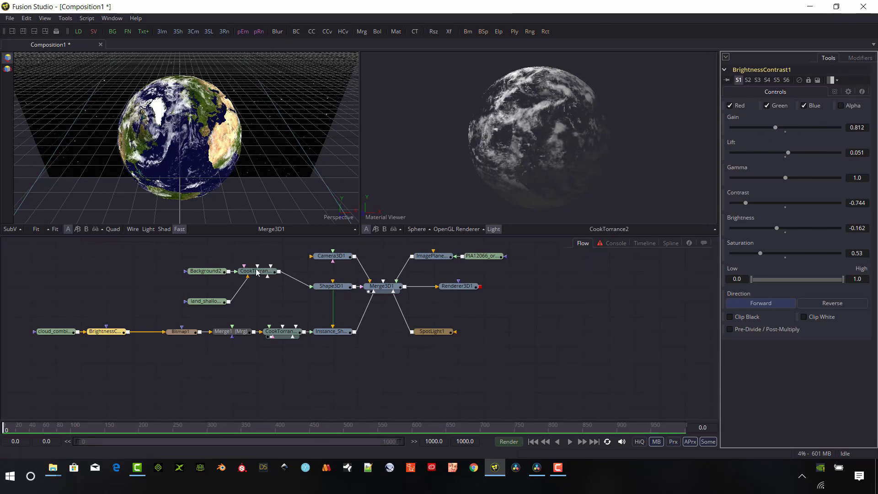
- Rotate Shape3D1's Earth to Y 496.7 so the Americas face the Renderer3D1 view
{"action": "left_click", "coordinate": [331, 331]}
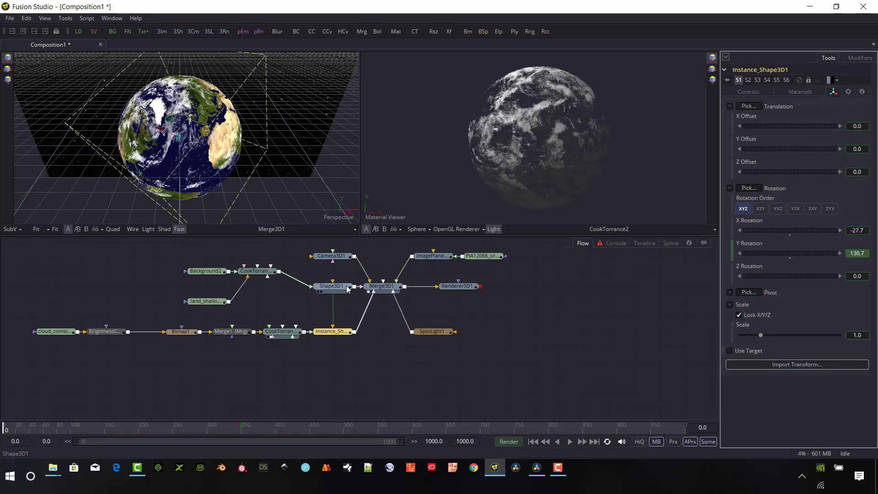
{"action": "left_click", "coordinate": [338, 289]}
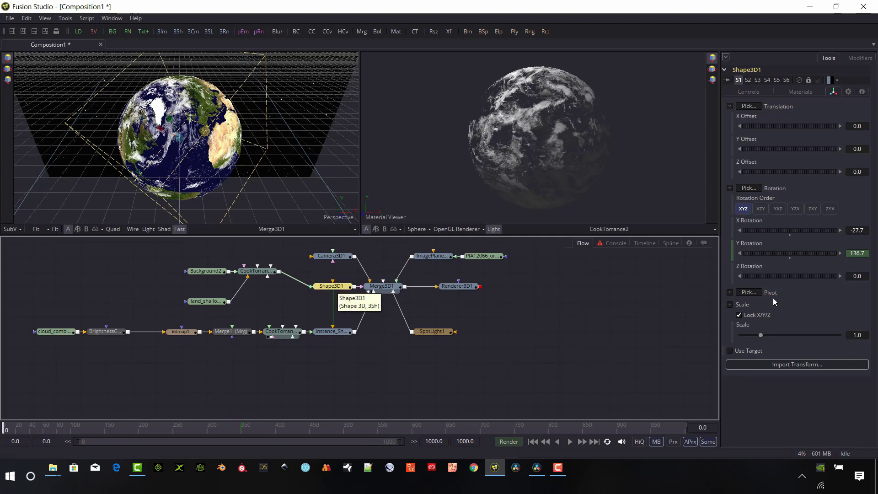
{"action": "mouse_move", "coordinate": [779, 254]}
{"action": "left_mouse_down"}
{"action": "mouse_move", "coordinate": [855, 256]}
{"action": "mouse_move", "coordinate": [780, 262]}
{"action": "mouse_move", "coordinate": [790, 263]}
{"action": "left_mouse_up"}
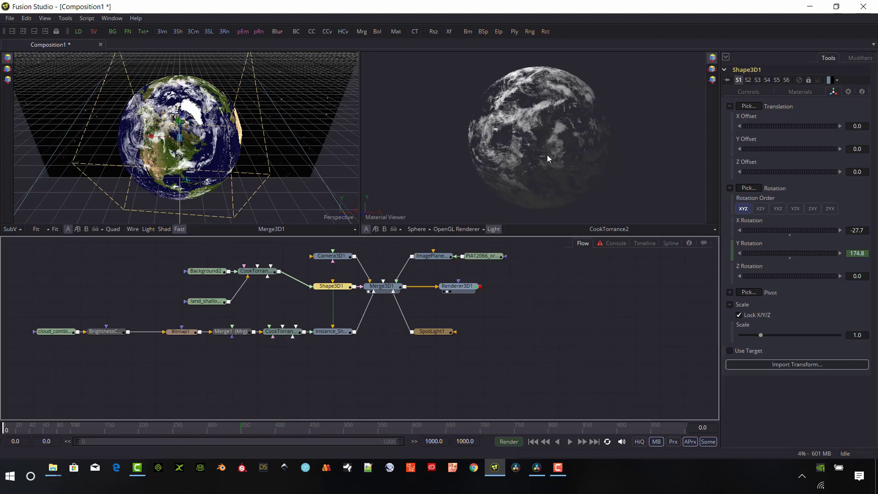
{"action": "key", "text": "2"}
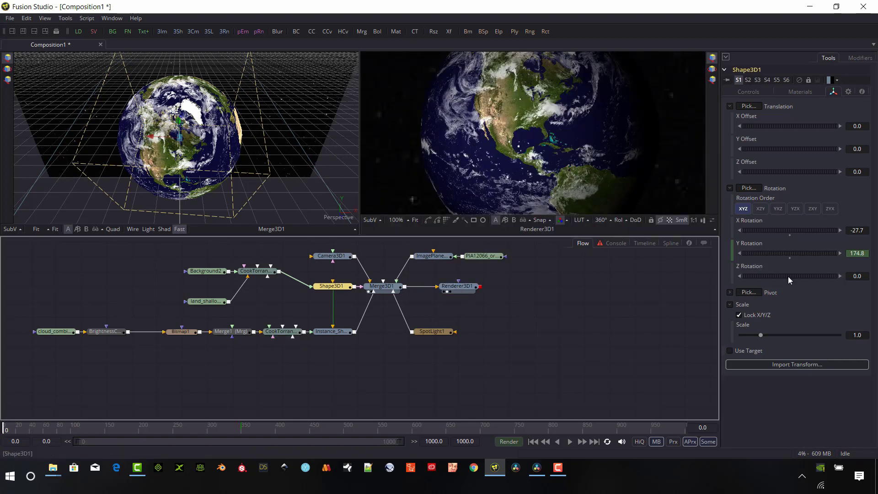
{"action": "left_click_drag", "start_coordinate": [766, 253], "coordinate": [791, 254]}
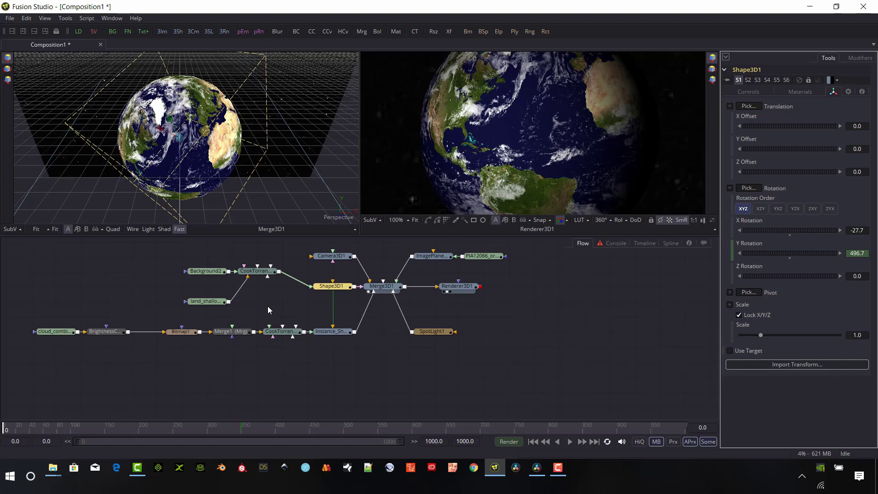
- Add a Shape3D2 node and remove the extra Merge3D2 node
{"action": "key", "text": "ctrl+space"}
{"action": "type", "text": "shape"}
{"action": "key", "text": "Return"}
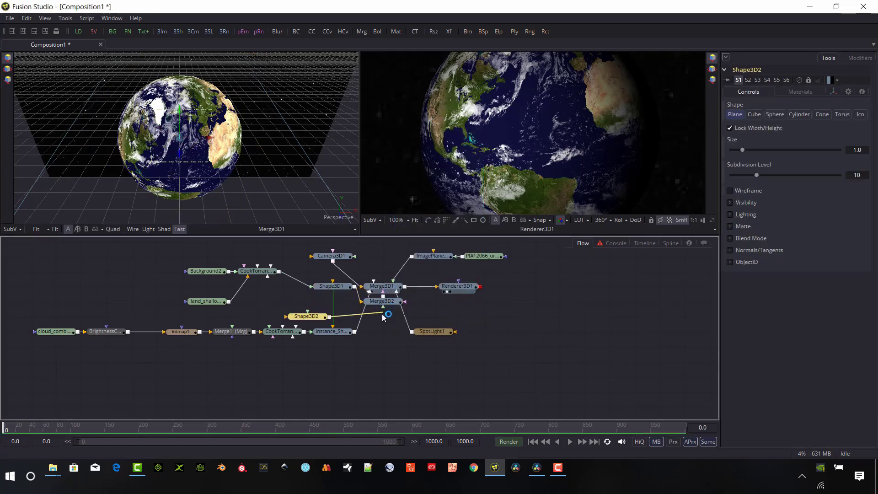
{"action": "left_click", "coordinate": [388, 304]}
{"action": "key", "text": "ctrl+z"}
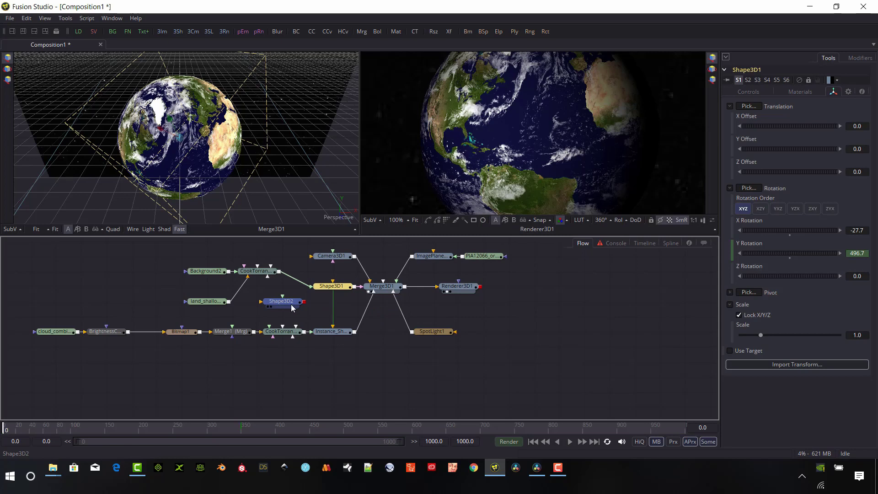
- Unplug Instance_Sh from Merge3D1, move it aside, and connect Shape3D2 into Merge3D1
{"action": "left_click", "coordinate": [291, 306]}
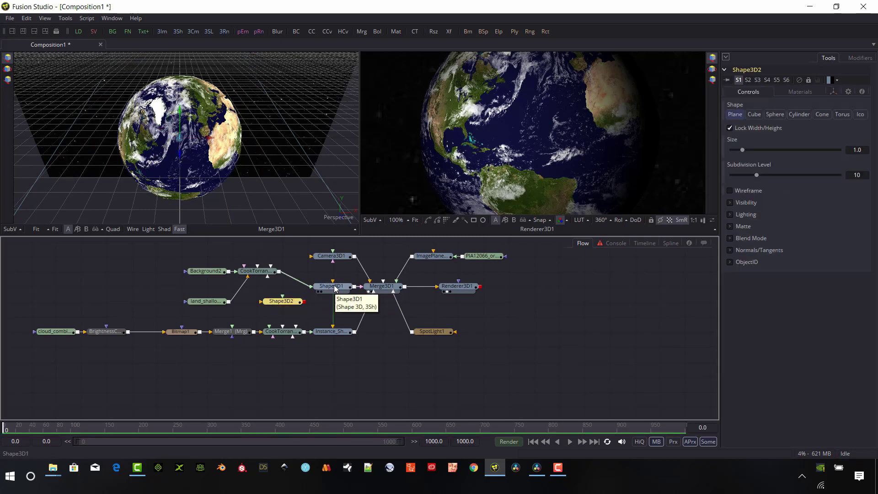
{"action": "left_click_drag", "start_coordinate": [375, 292], "coordinate": [270, 304]}
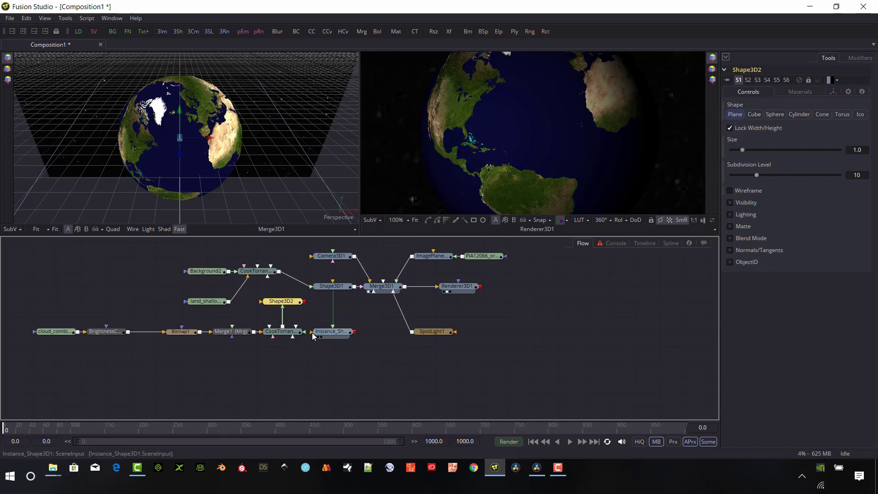
{"action": "left_click_drag", "start_coordinate": [327, 332], "coordinate": [353, 362]}
{"action": "left_click_drag", "start_coordinate": [304, 301], "coordinate": [392, 289]}
{"action": "left_click_drag", "start_coordinate": [281, 301], "coordinate": [307, 301]}
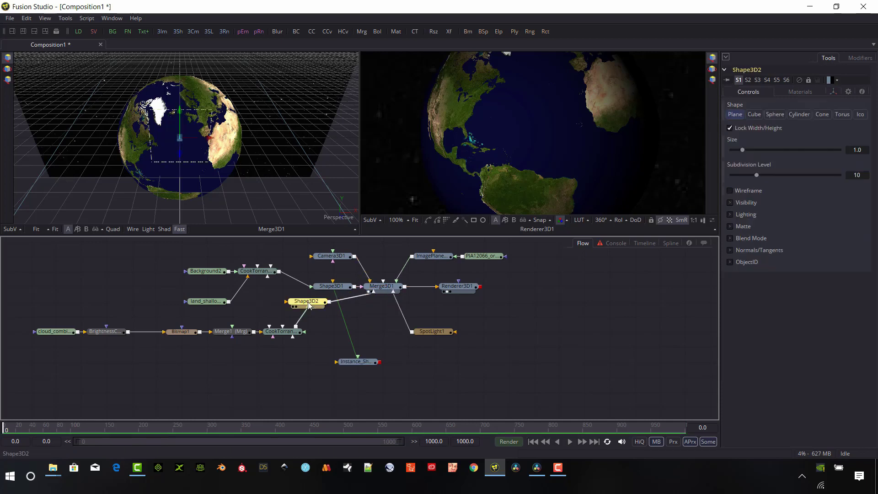
- Make Shape3D2 a sphere with Scale 1.02 and Y Rotation 76.2
{"action": "left_click", "coordinate": [776, 114]}
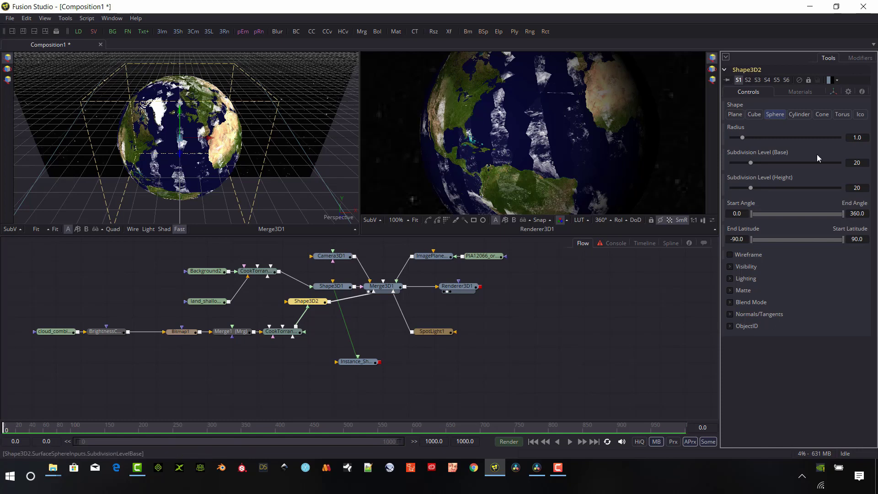
{"action": "left_click", "coordinate": [832, 92]}
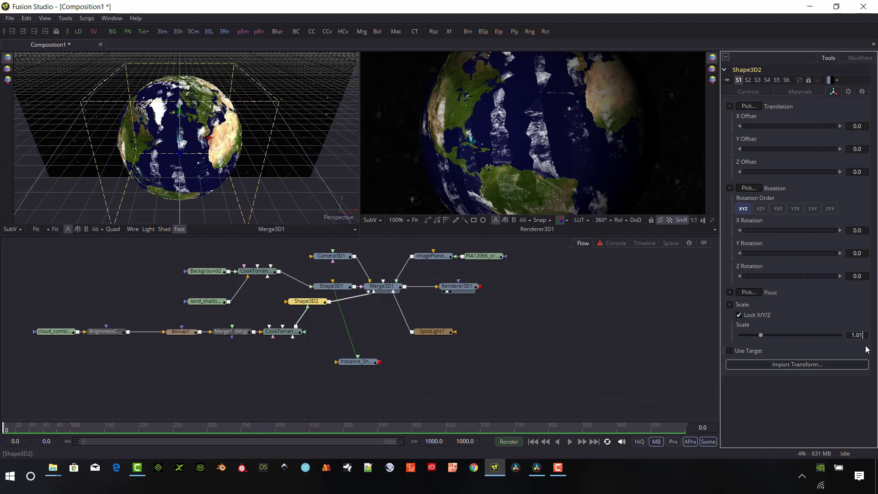
{"action": "key", "text": "Return"}
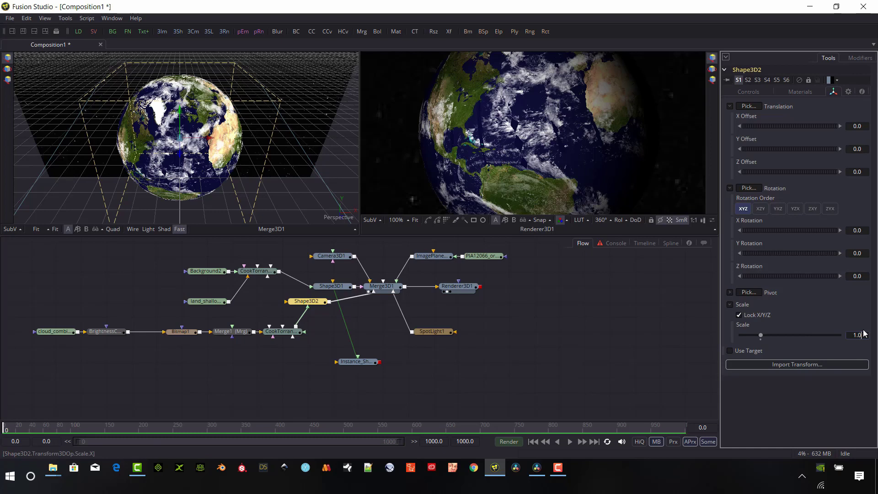
{"action": "scroll", "coordinate": [864, 333], "scroll_direction": "up", "scroll_amount": 1}
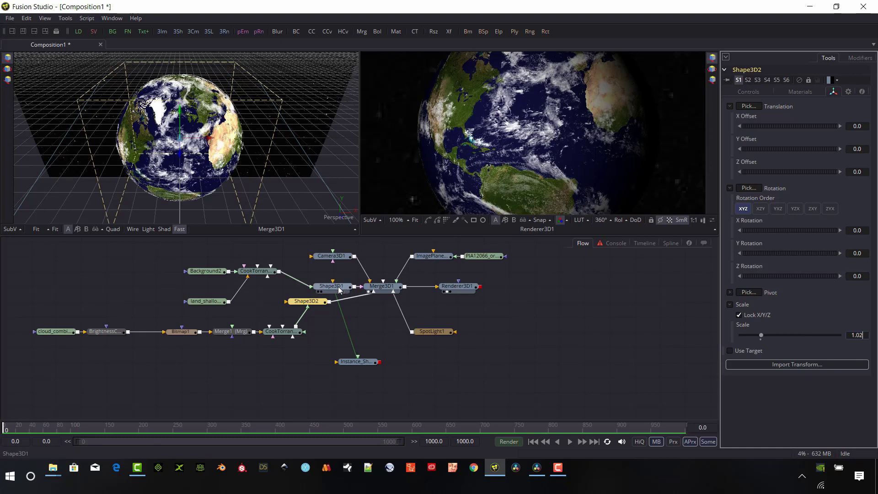
{"action": "left_click", "coordinate": [339, 291]}
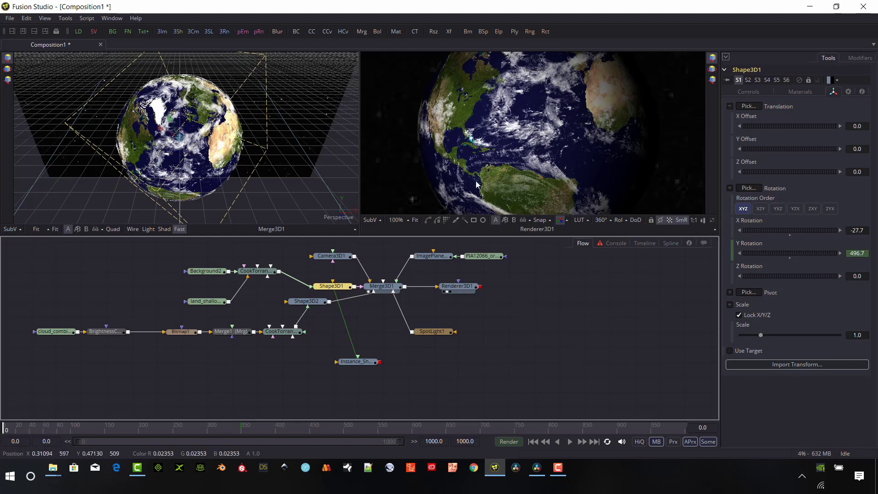
{"action": "left_click", "coordinate": [307, 301]}
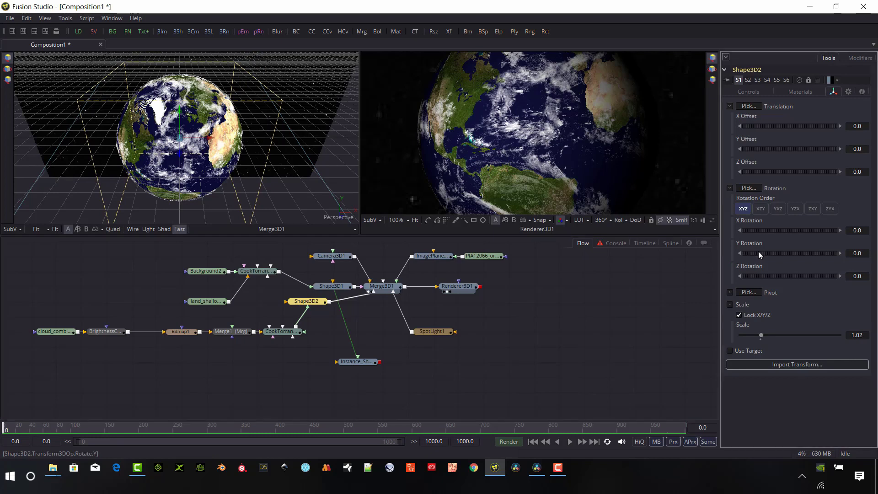
{"action": "left_click_drag", "start_coordinate": [758, 251], "coordinate": [779, 251]}
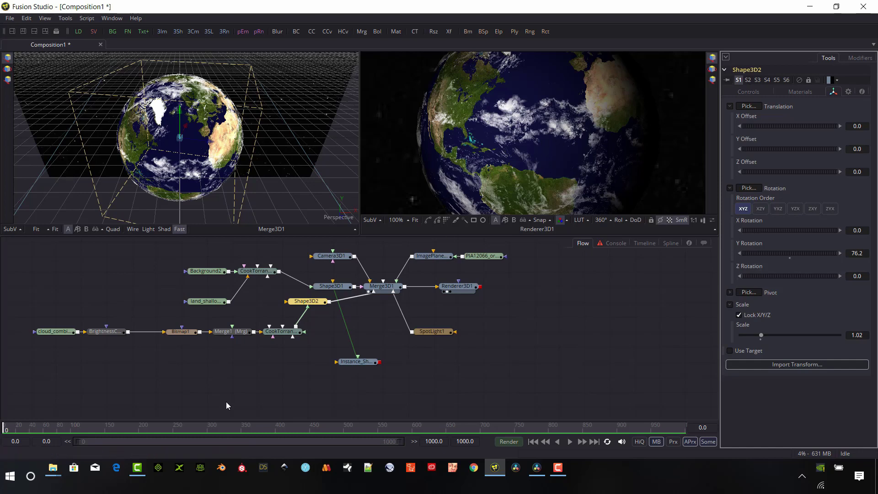
- Add a Vortex1 node between BrightnessContrast1 and Bitmap1 in the cloud branch
{"action": "left_click", "coordinate": [80, 311]}
{"action": "left_click_drag", "start_coordinate": [80, 311], "coordinate": [40, 328]}
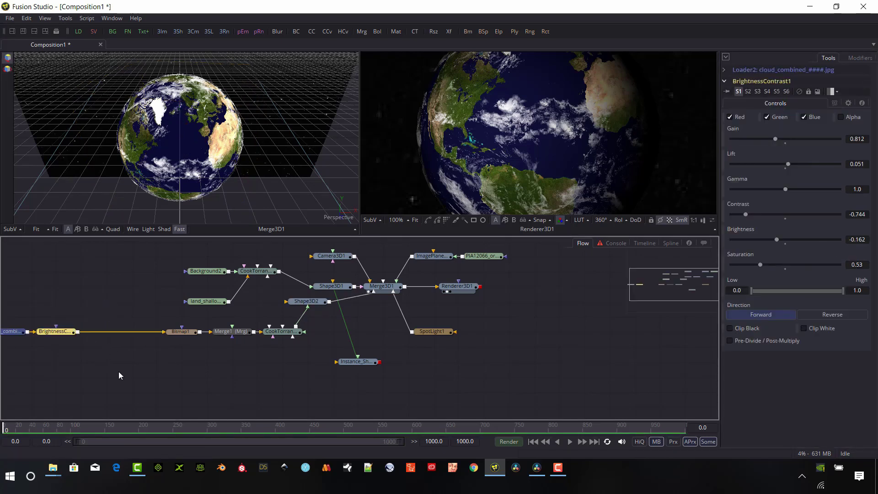
{"action": "key", "text": "ctrl+space"}
{"action": "type", "text": "vor"}
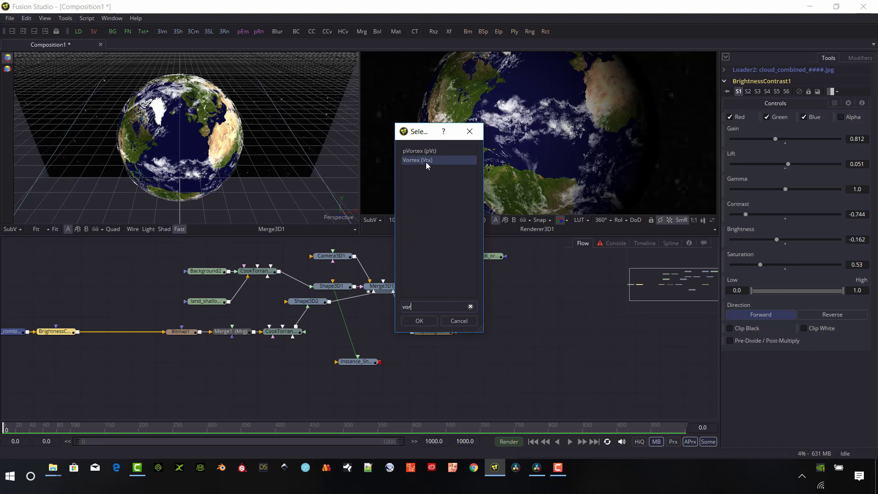
{"action": "left_click", "coordinate": [419, 321]}
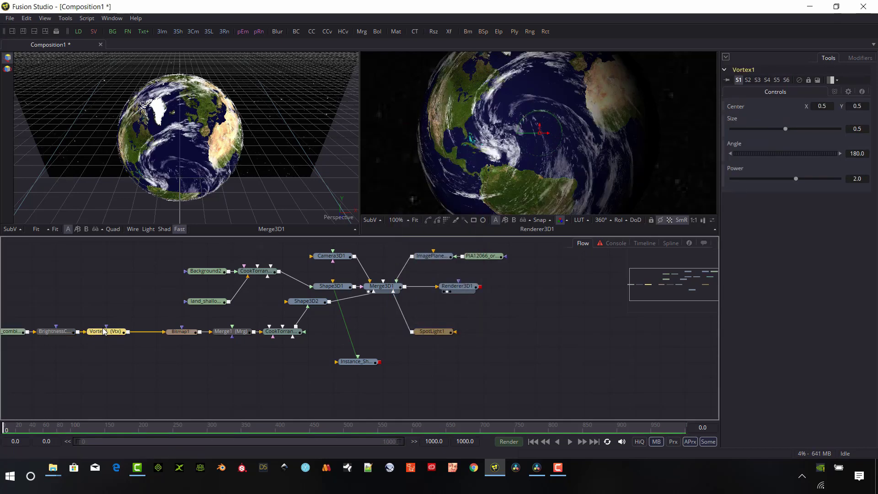
{"action": "mouse_move", "coordinate": [115, 335]}
{"action": "left_mouse_down"}
{"action": "mouse_move", "coordinate": [124, 336]}
{"action": "mouse_move", "coordinate": [117, 330]}
{"action": "left_mouse_up"}
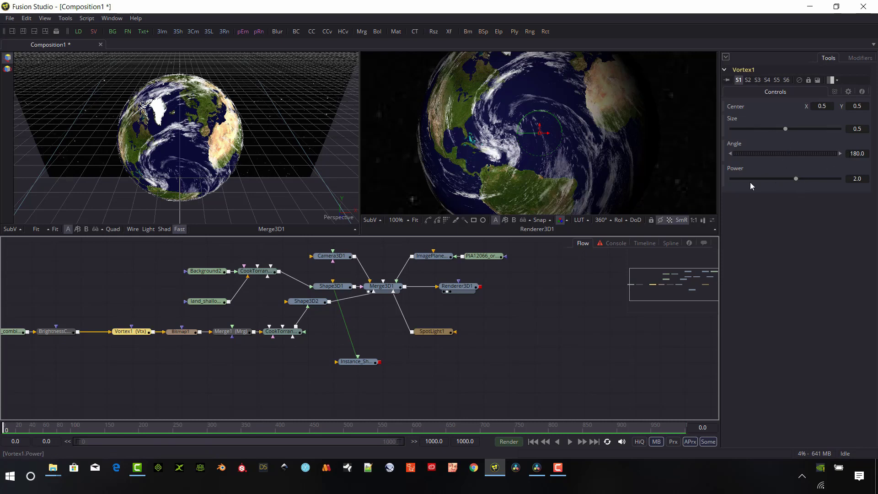
- Set Vortex1's Angle to 0
{"action": "left_click", "coordinate": [858, 153]}
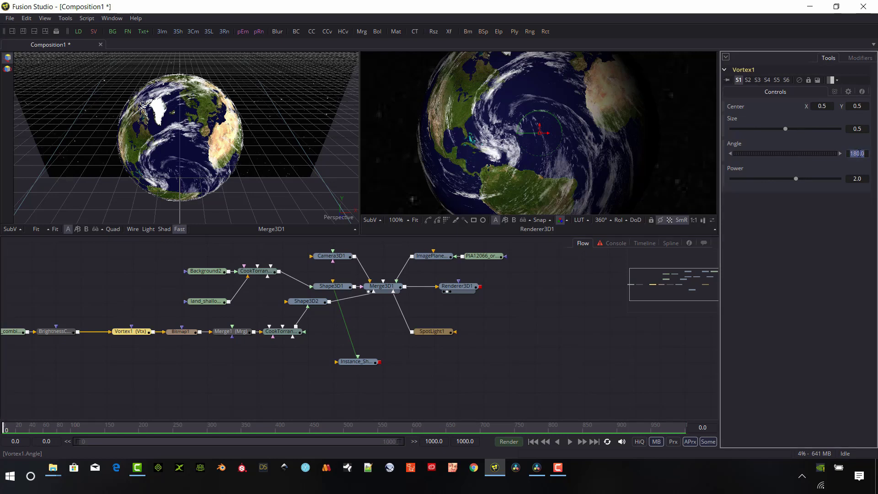
{"action": "type", "text": "0"}
{"action": "key", "text": "Tab"}
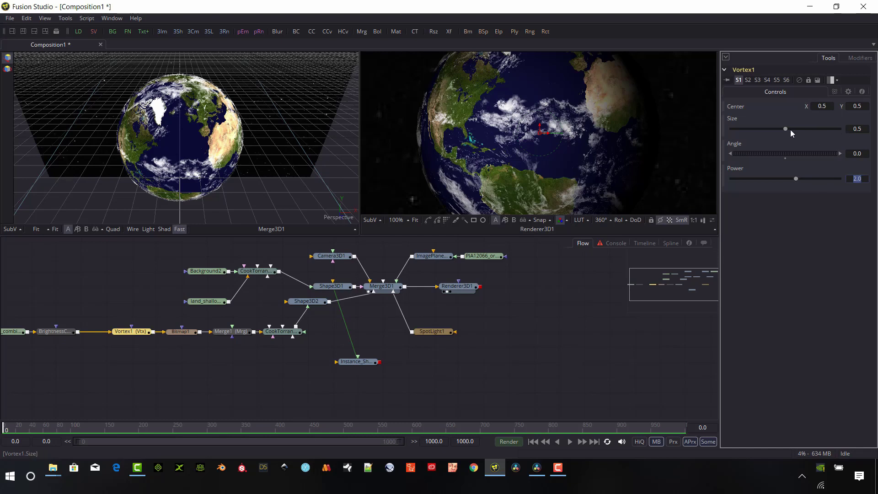
- Set Vortex1 to Size 0.141 and Angle -11.0 to swirl the clouds into a spiral
{"action": "left_click_drag", "start_coordinate": [785, 130], "coordinate": [740, 140]}
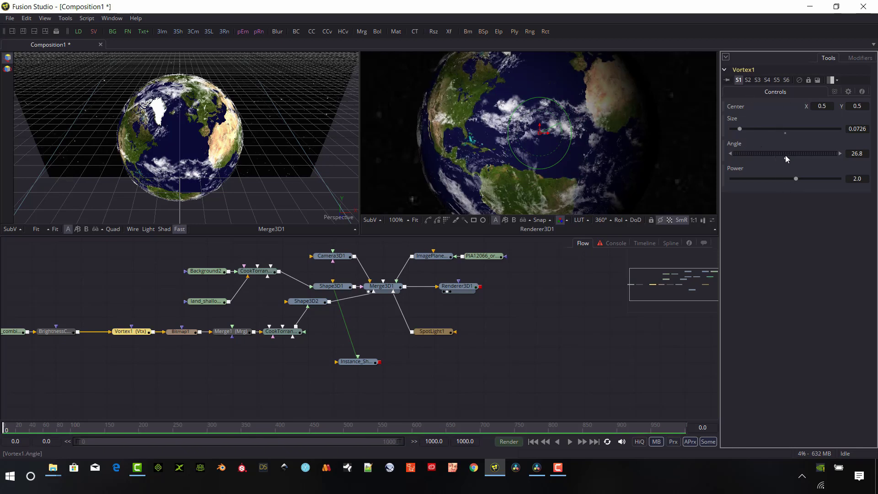
{"action": "left_click_drag", "start_coordinate": [783, 155], "coordinate": [787, 155]}
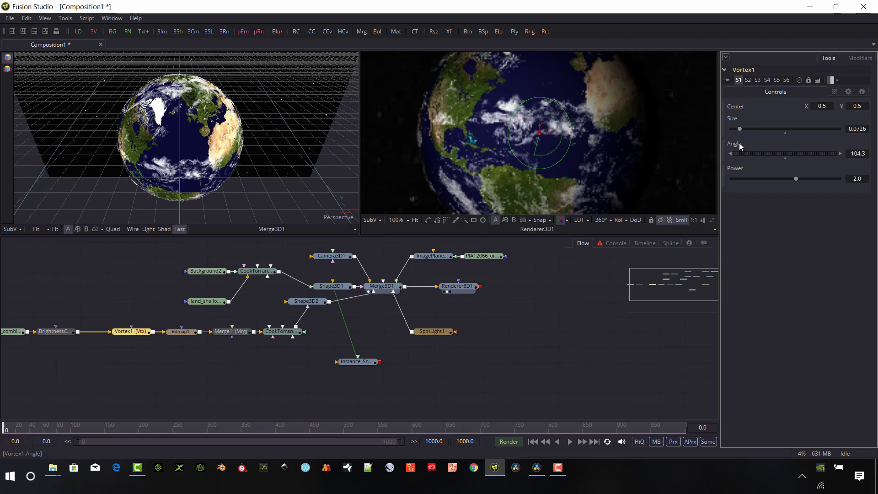
{"action": "left_click_drag", "start_coordinate": [742, 129], "coordinate": [820, 153]}
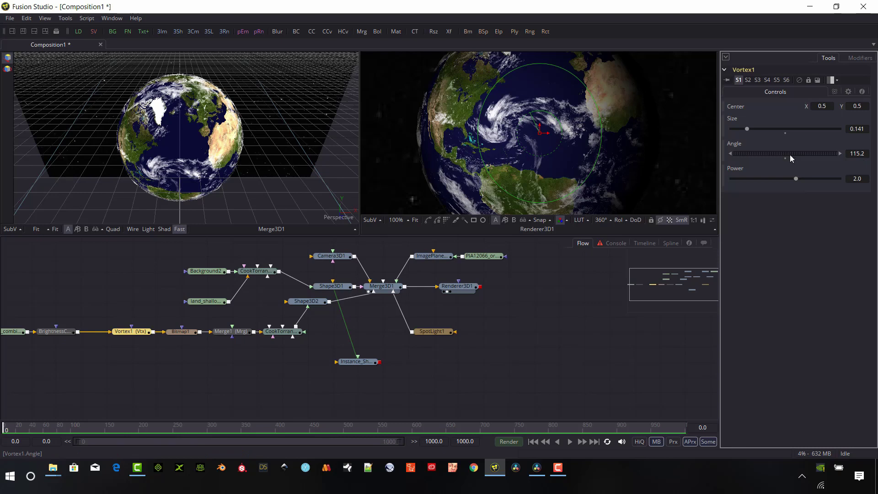
{"action": "left_click_drag", "start_coordinate": [780, 151], "coordinate": [871, 153]}
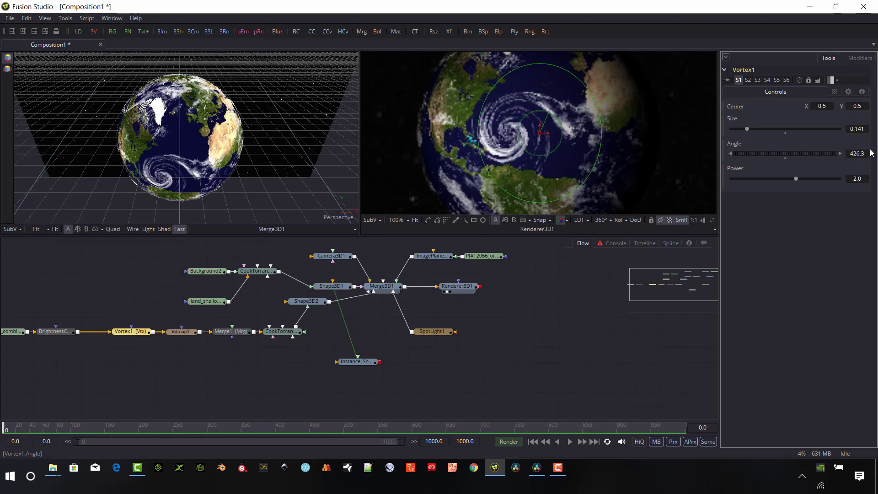
{"action": "left_click_drag", "start_coordinate": [779, 160], "coordinate": [704, 152]}
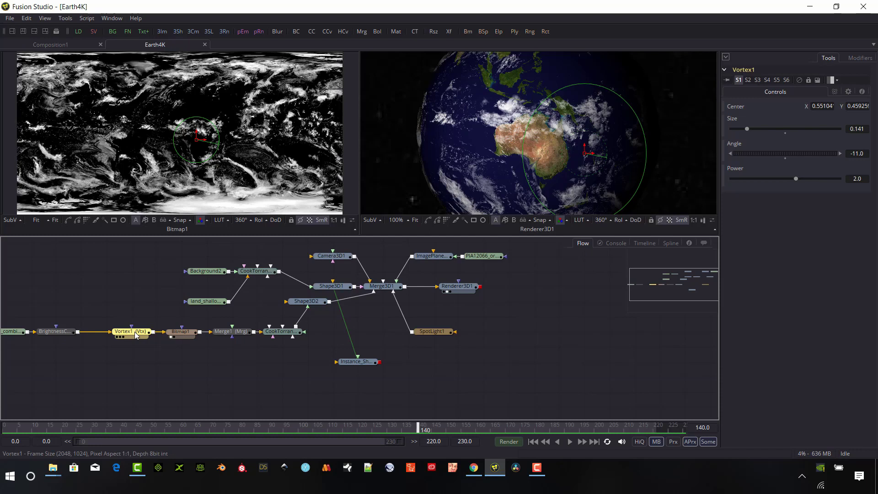
- Jump the Earth4K comp back to frame 0, with the globe facing the Americas
{"action": "mouse_move", "coordinate": [136, 336]}
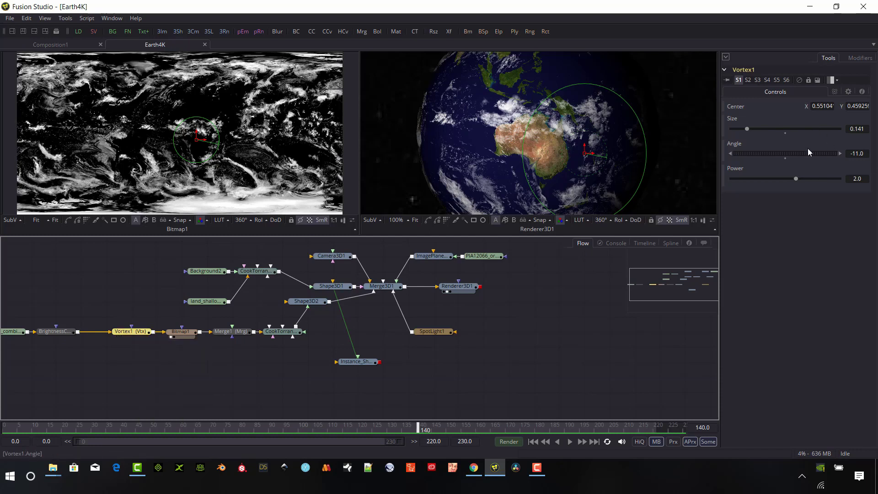
{"action": "key", "text": "Home"}
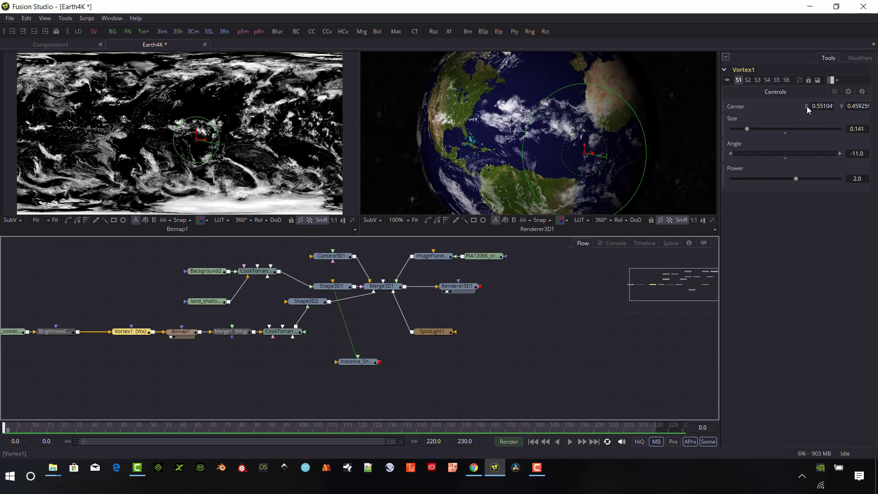
- Animate Vortex1's Center parameter along a path
{"action": "right_click", "coordinate": [807, 106]}
{"action": "left_click", "coordinate": [835, 111]}
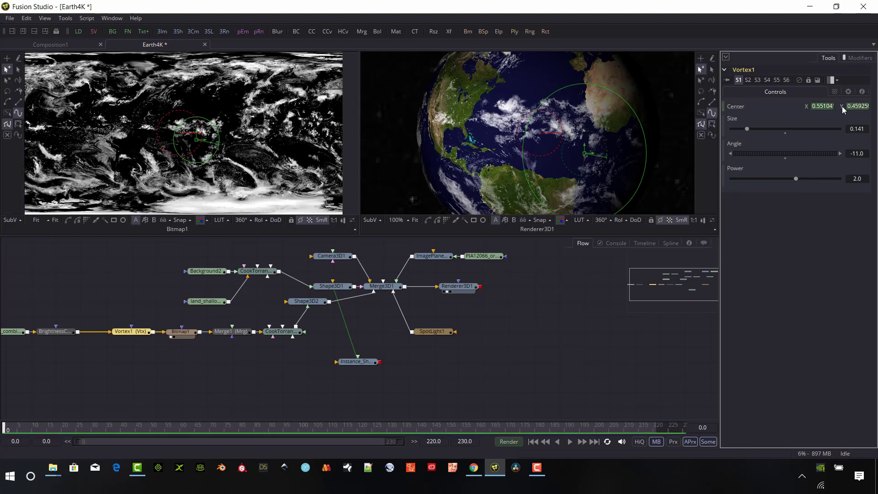
{"action": "right_click", "coordinate": [841, 106]}
{"action": "left_click", "coordinate": [841, 111]}
- Move the vortex centre over the Atlantic at frames 141 and 225, then smooth the path points
{"action": "left_click", "coordinate": [422, 430]}
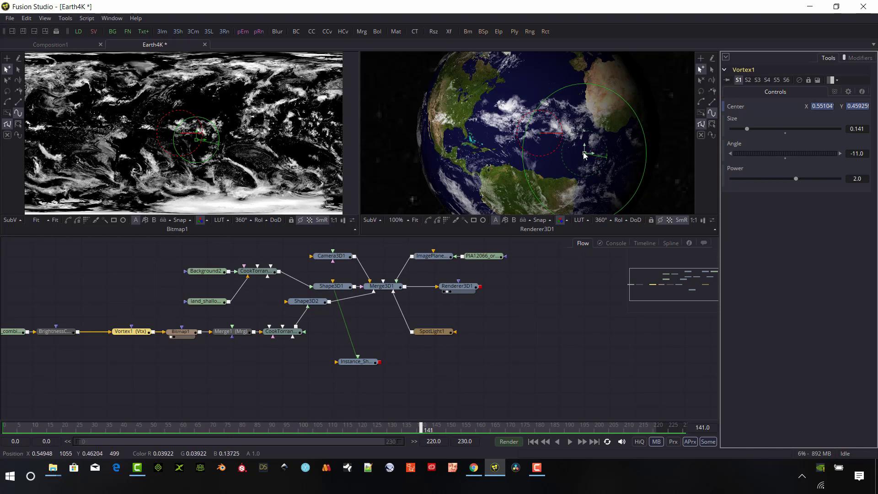
{"action": "left_click_drag", "start_coordinate": [584, 155], "coordinate": [476, 136]}
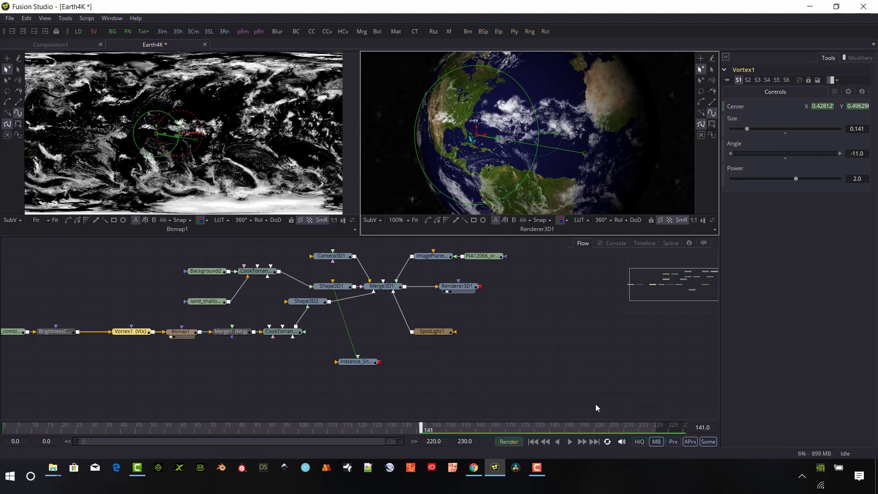
{"action": "left_click", "coordinate": [670, 431]}
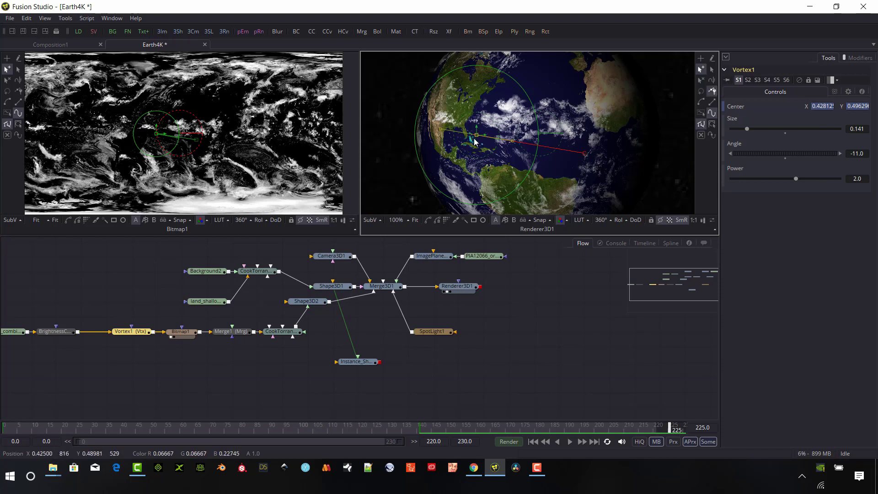
{"action": "left_click_drag", "start_coordinate": [475, 136], "coordinate": [493, 97]}
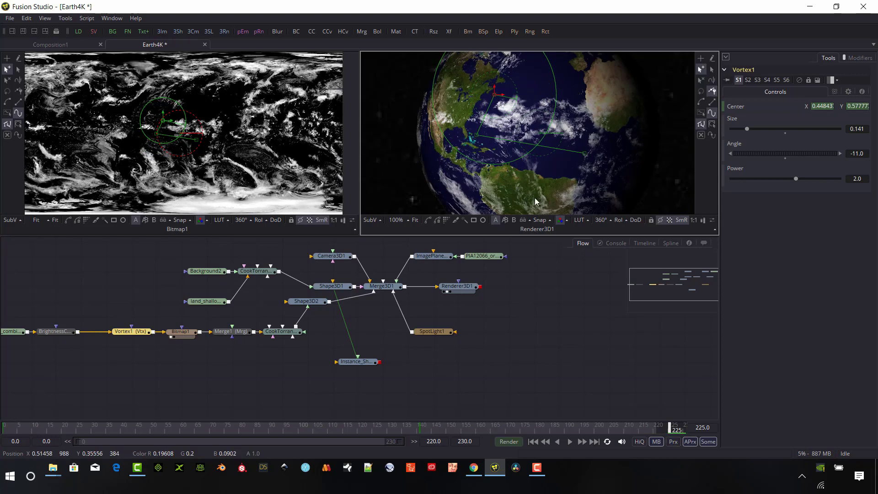
{"action": "left_click_drag", "start_coordinate": [600, 182], "coordinate": [437, 79]}
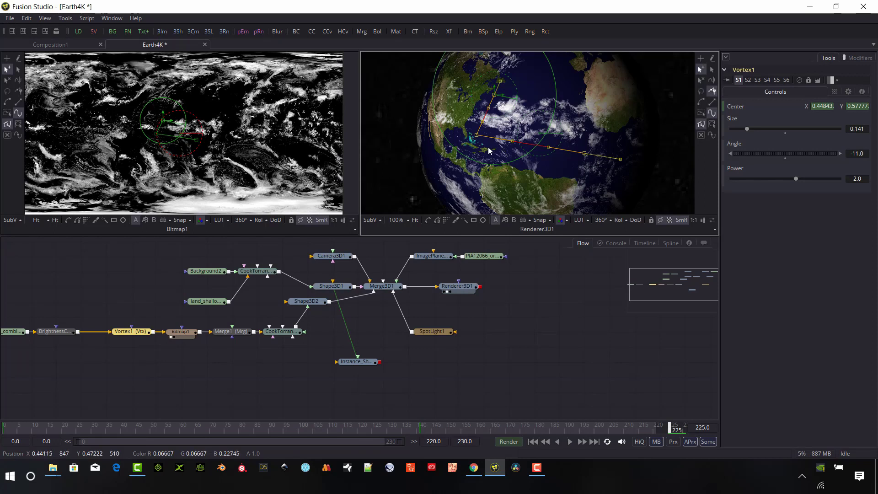
{"action": "key", "text": "shift+s"}
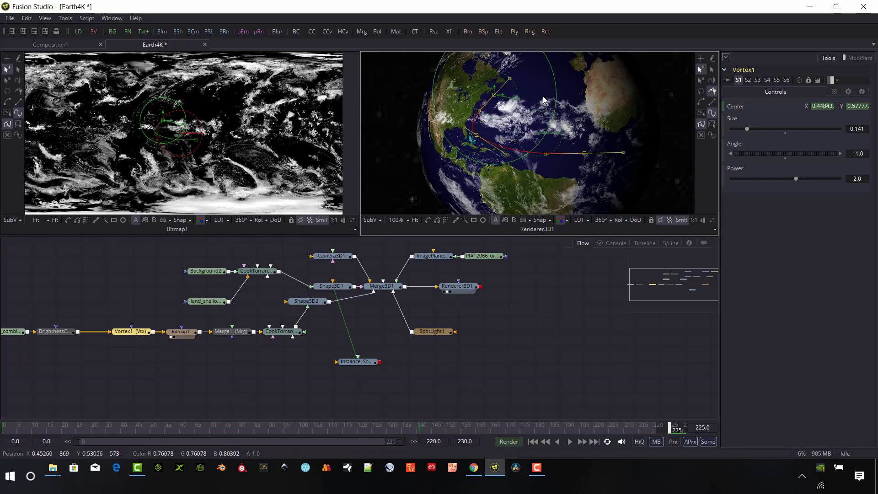